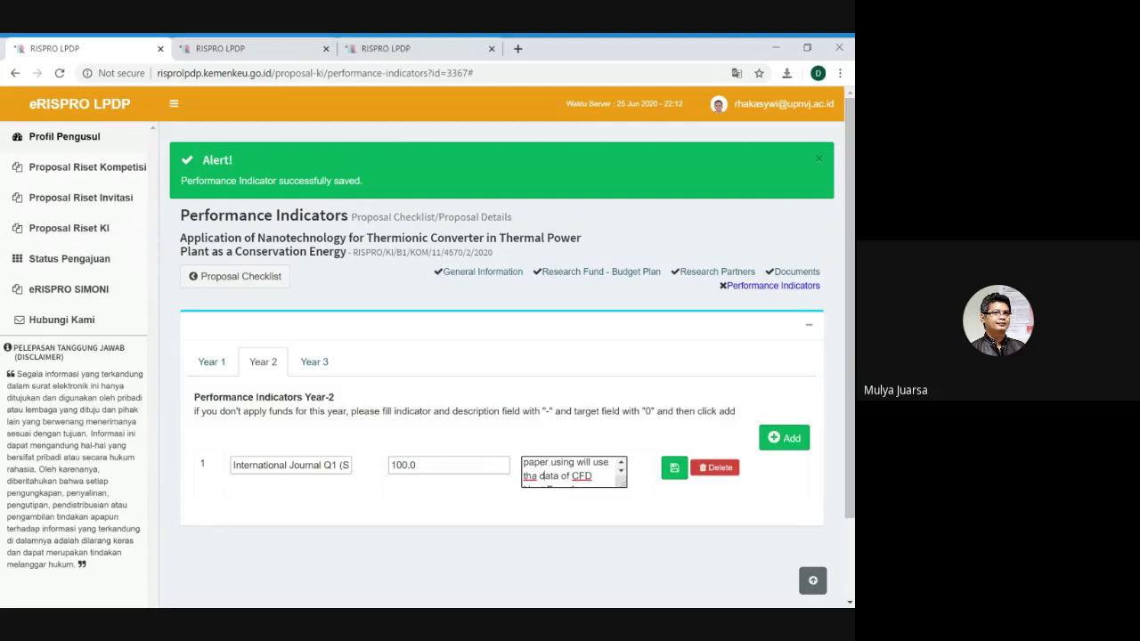
- Insert "validation" before "Heat Transfer" in the Year 2 indicator's description and save the updated indicator
scroll(574, 472, down, 1)
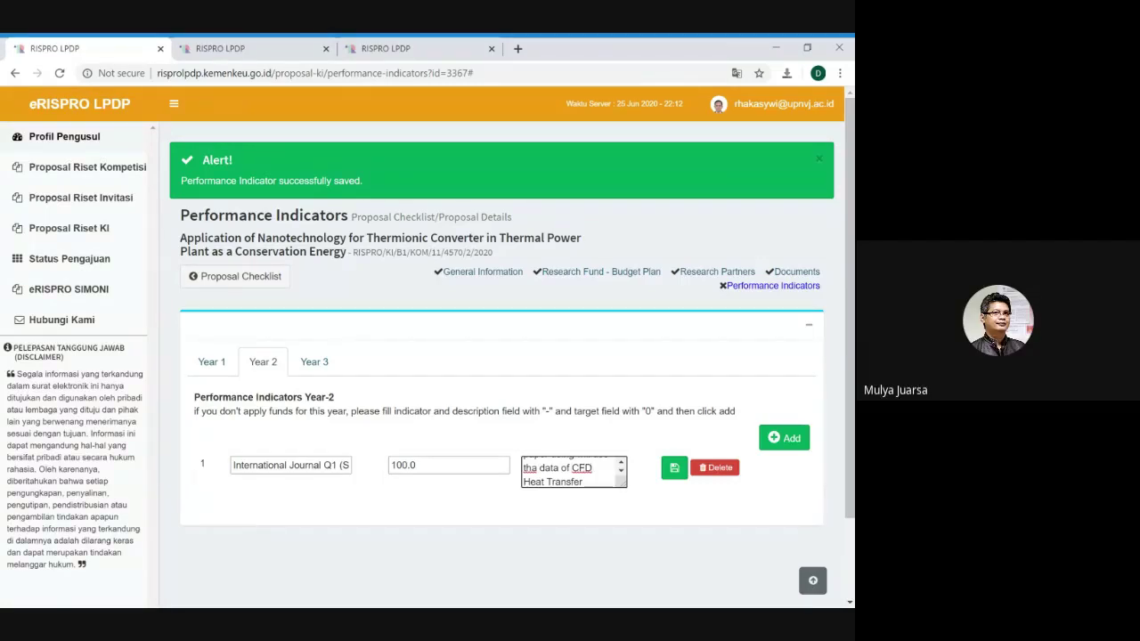
text(validation Heat)
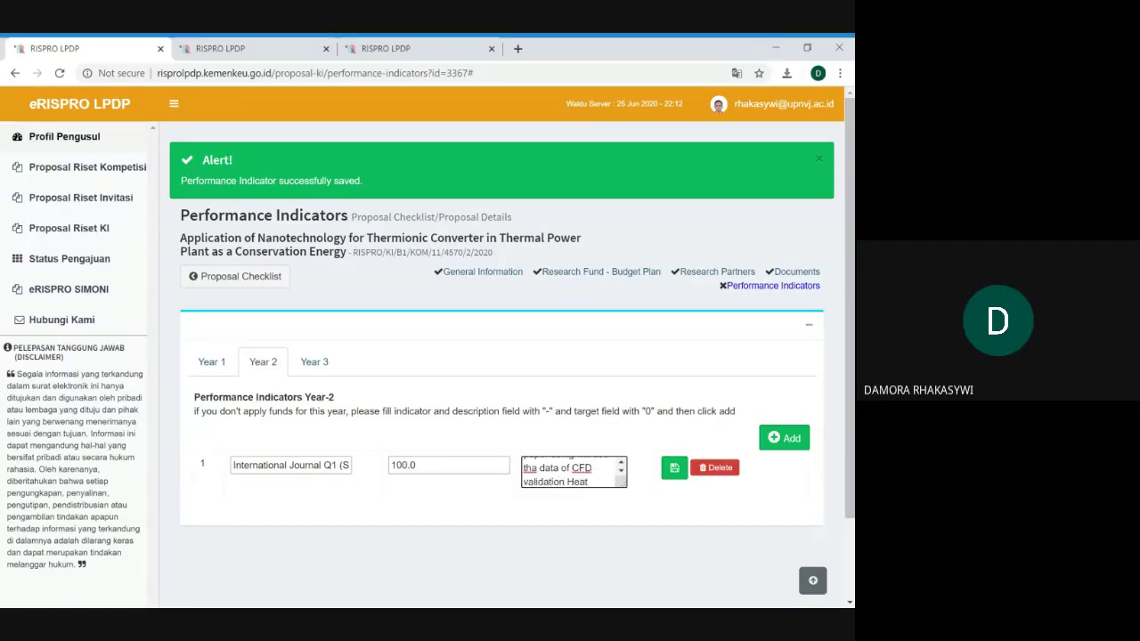
scroll(575, 481, down, 1)
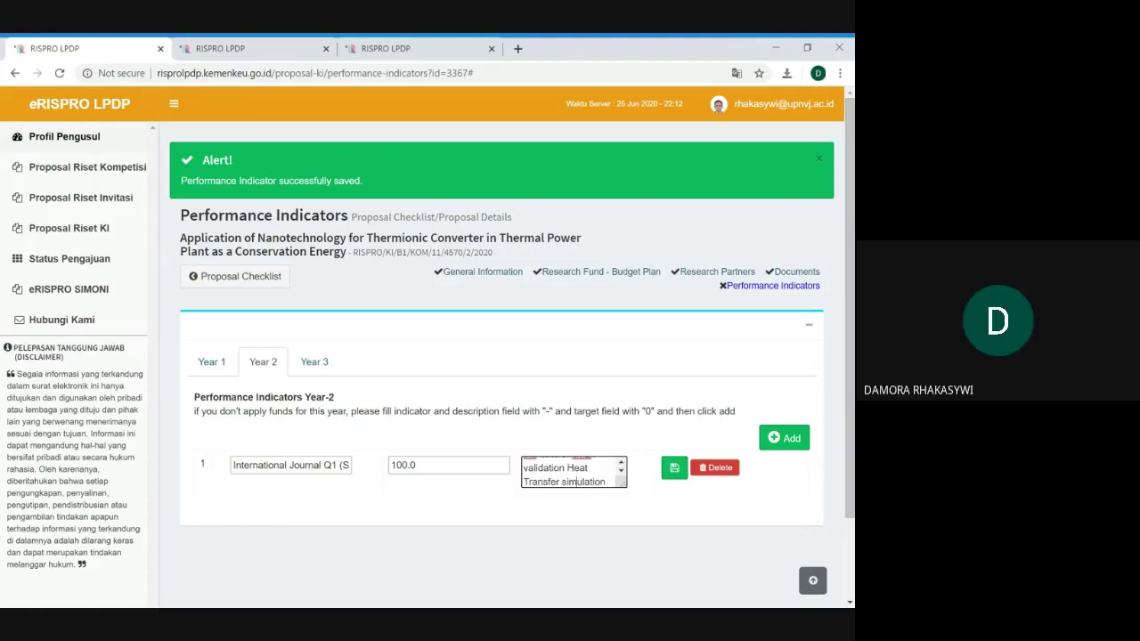
scroll(575, 472, down, 1)
scroll(575, 472, down, 2)
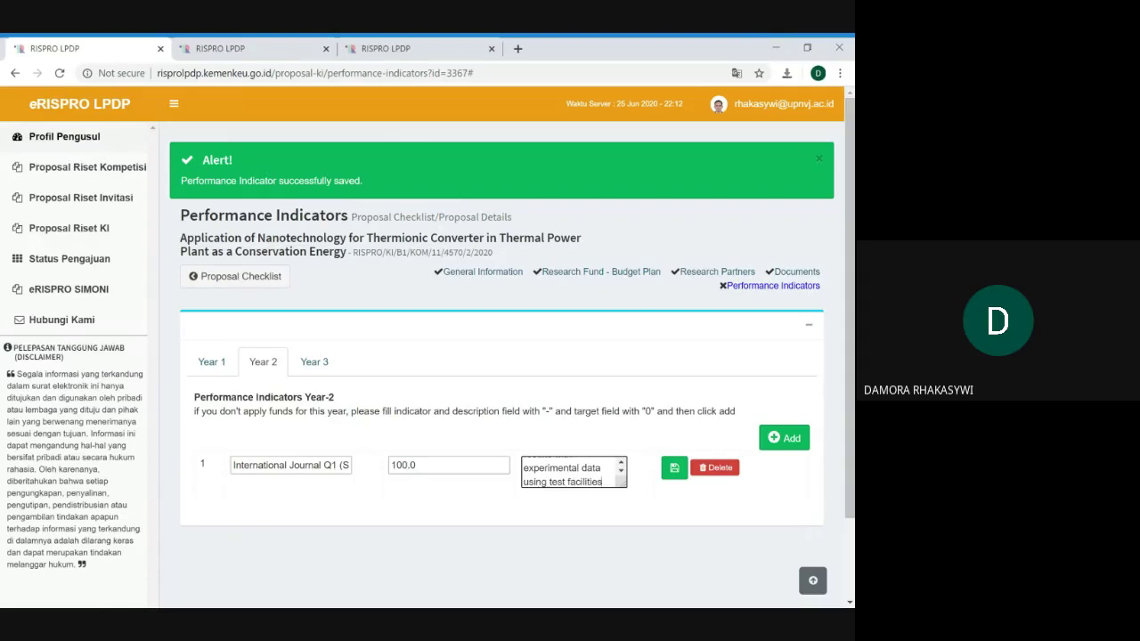
click(673, 471)
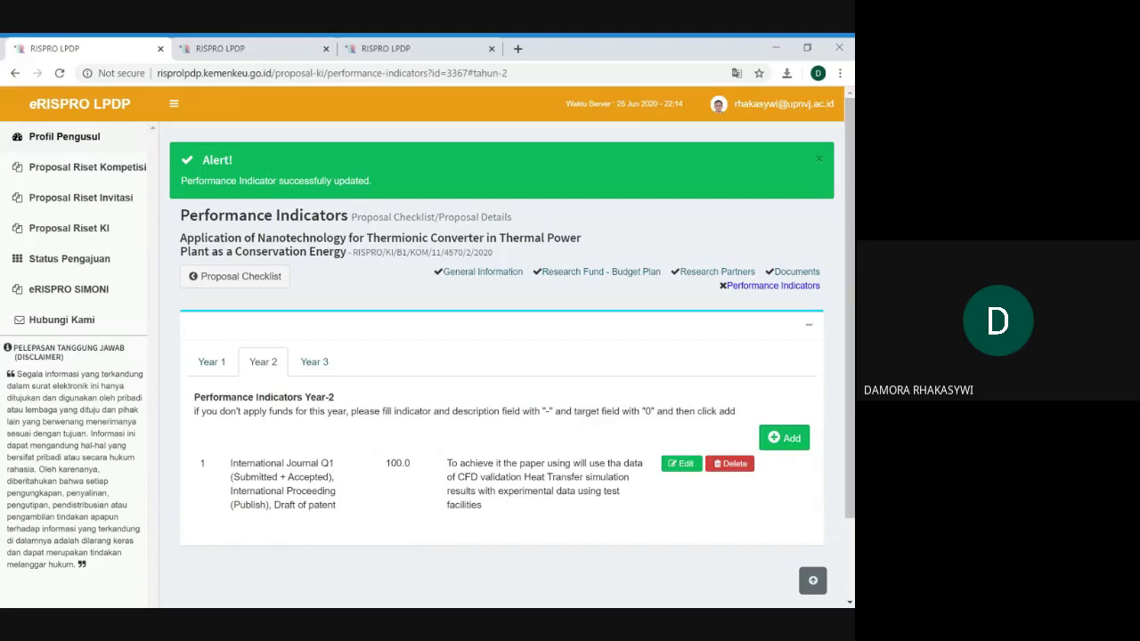
- Start a new Year 3 performance indicator and paste the copied list of outputs into its Indicator field
click(317, 365)
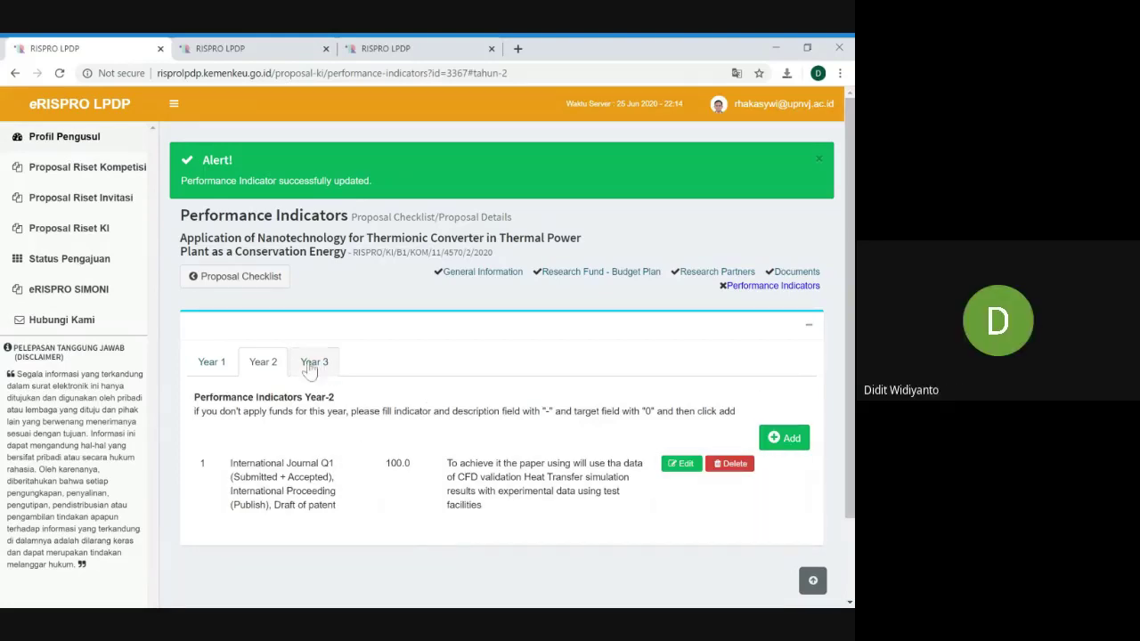
click(785, 438)
click(336, 195)
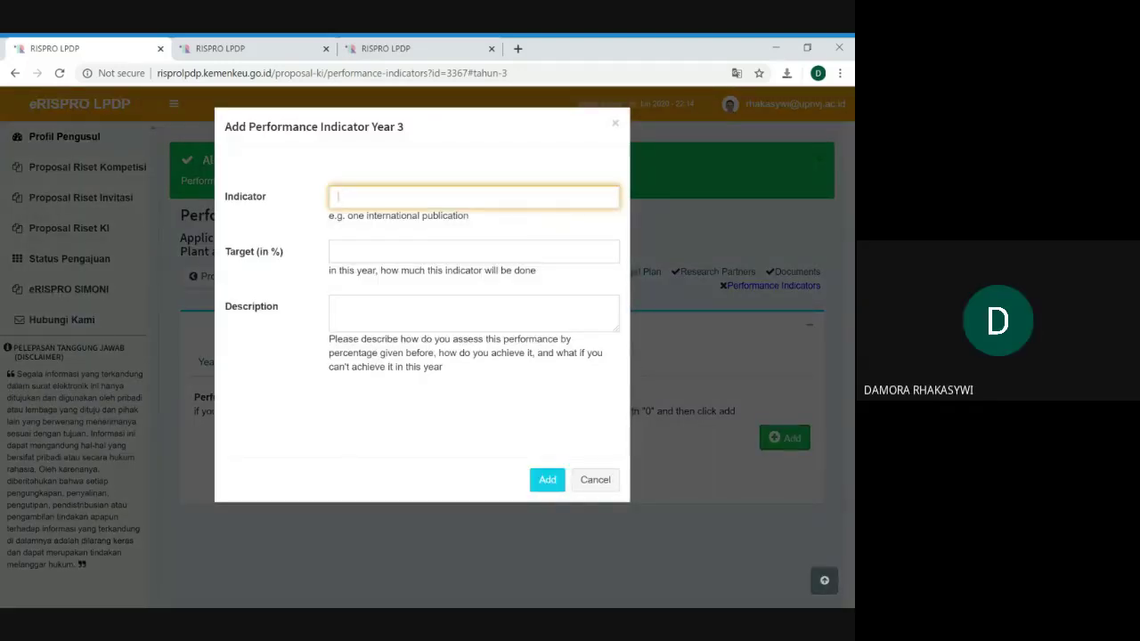
key(alt+Tab)
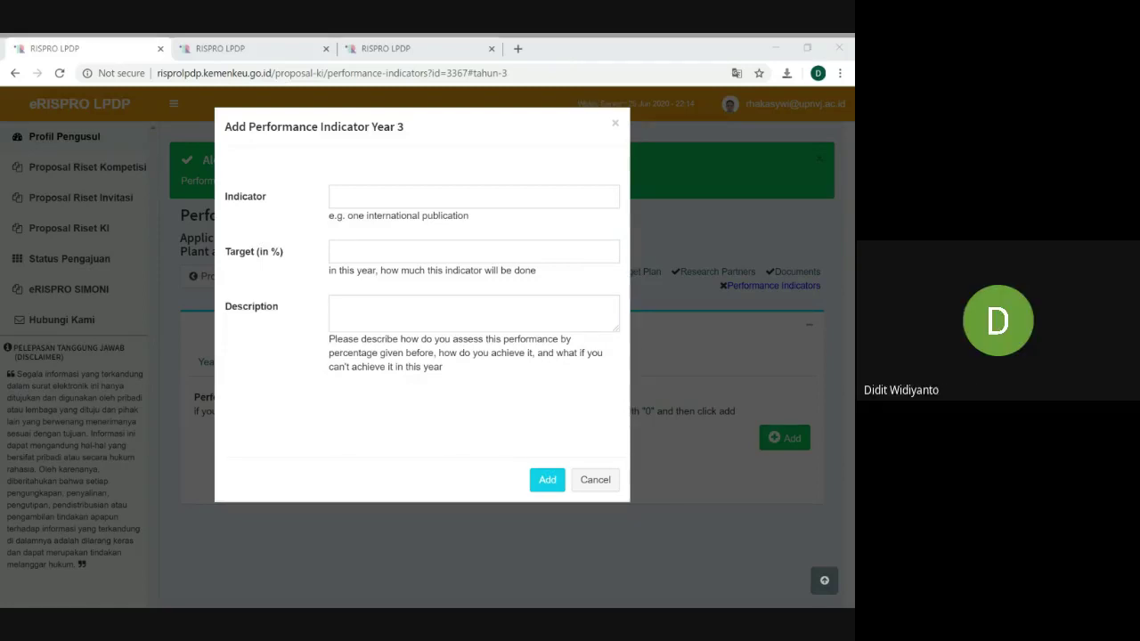
click(372, 203)
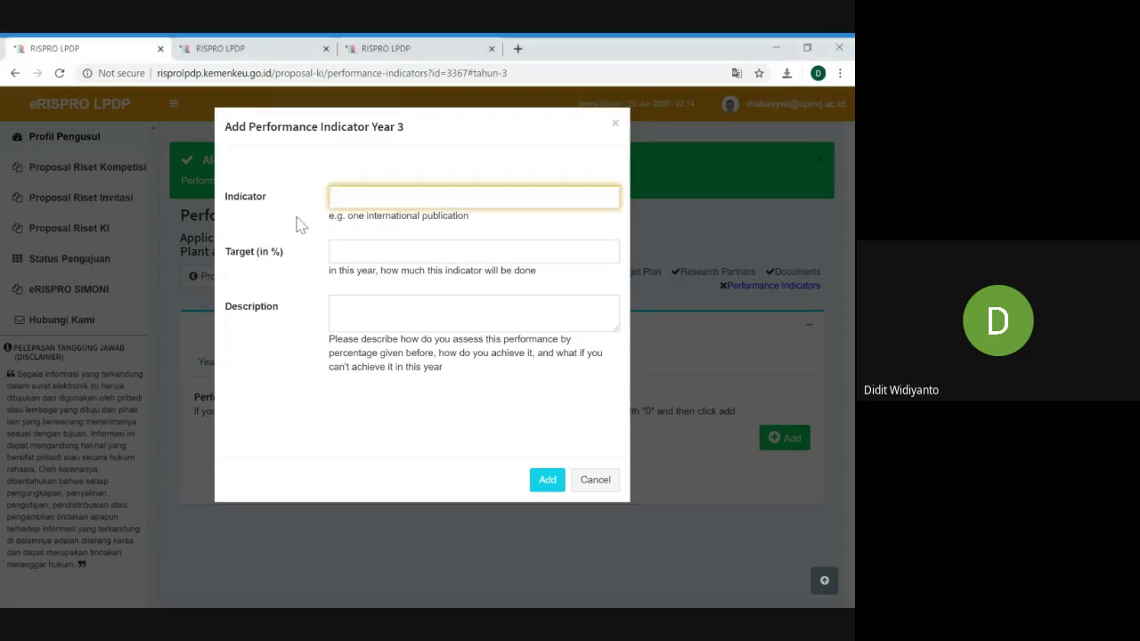
key(ctrl+v)
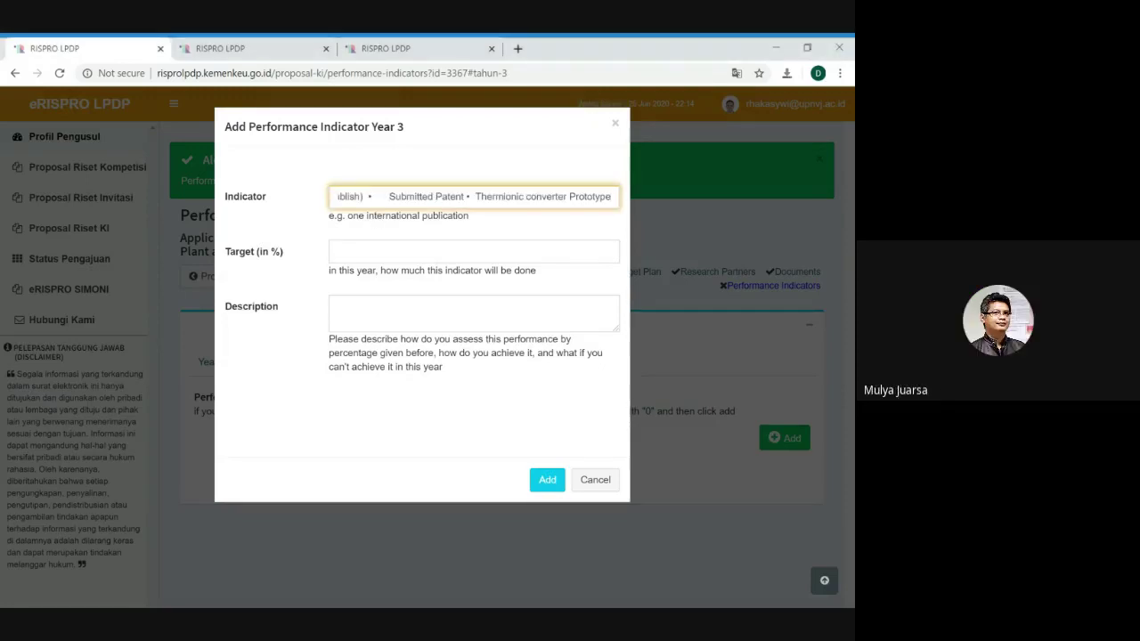
- Remove the bullet and spacing before "International Journal Q1 (Accepted)" in the Year 3 indicator text
key(Left)
key(Left)
key(Left)
key(Left)
key(Left)
key(Left)
key(Left)
key(Left)
key(Left)
key(Left)
key(Left)
key(Left)
key(Left)
key(Left)
key(Left)
key(Left)
key(Left)
key(Left)
key(Left)
key(Left)
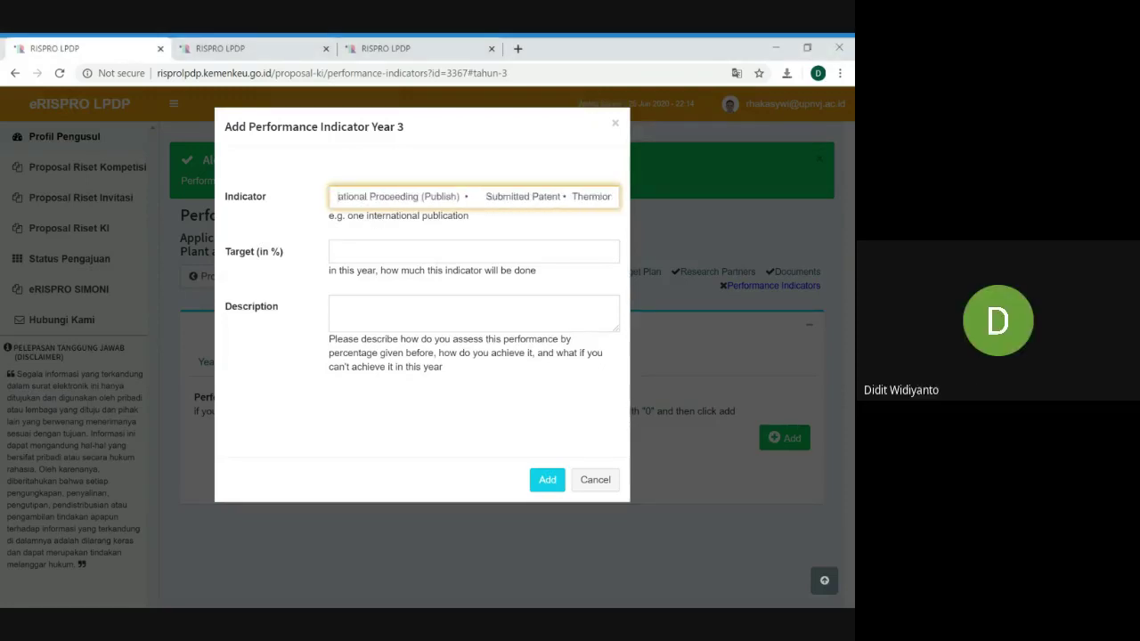
key(Left)
key(Left)
key(Left)
key(Left)
key(Left)
key(Left)
key(Left)
key(Left)
key(Left)
key(Left)
key(Left)
key(Left)
key(Left)
key(Left)
key(Left)
key(Left)
key(Left)
key(Left)
key(Left)
key(Left)
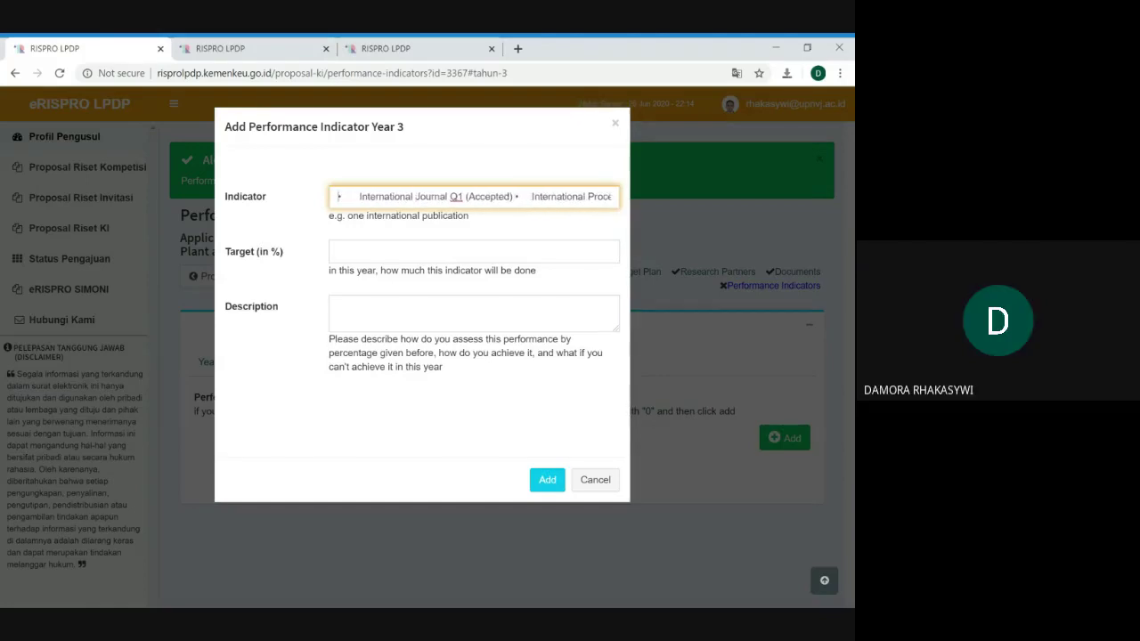
key(BackSpace)
key(BackSpace)
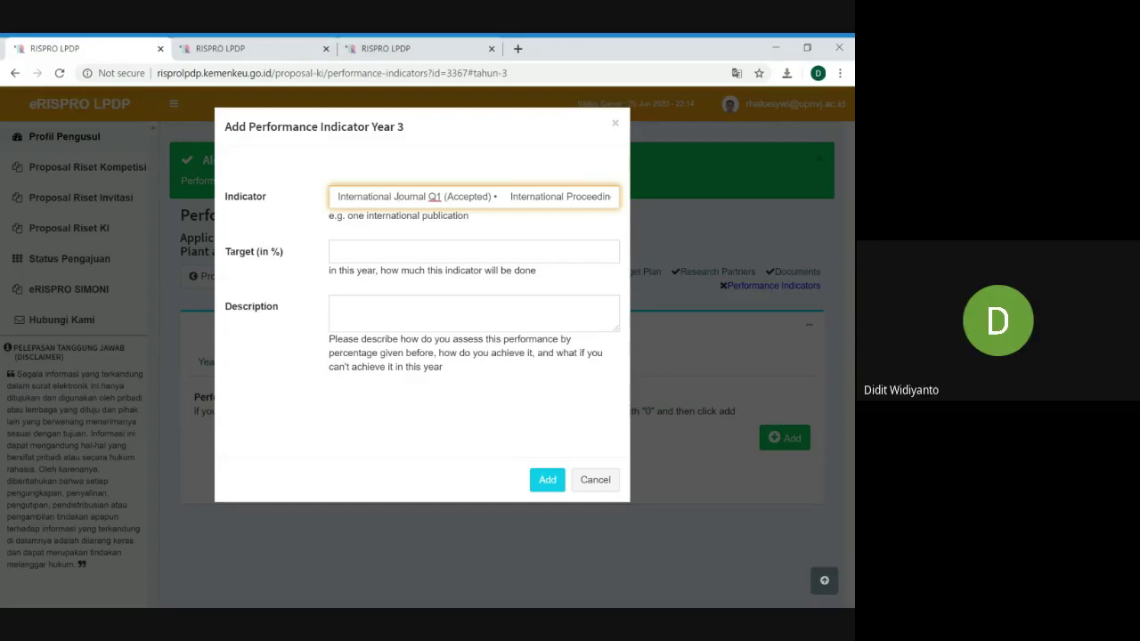
- Replace the bullet before "International Proceeding (Publish)" with a comma in the Year 3 indicator text
key(Right)
key(BackSpace)
key(BackSpace)
text(, )
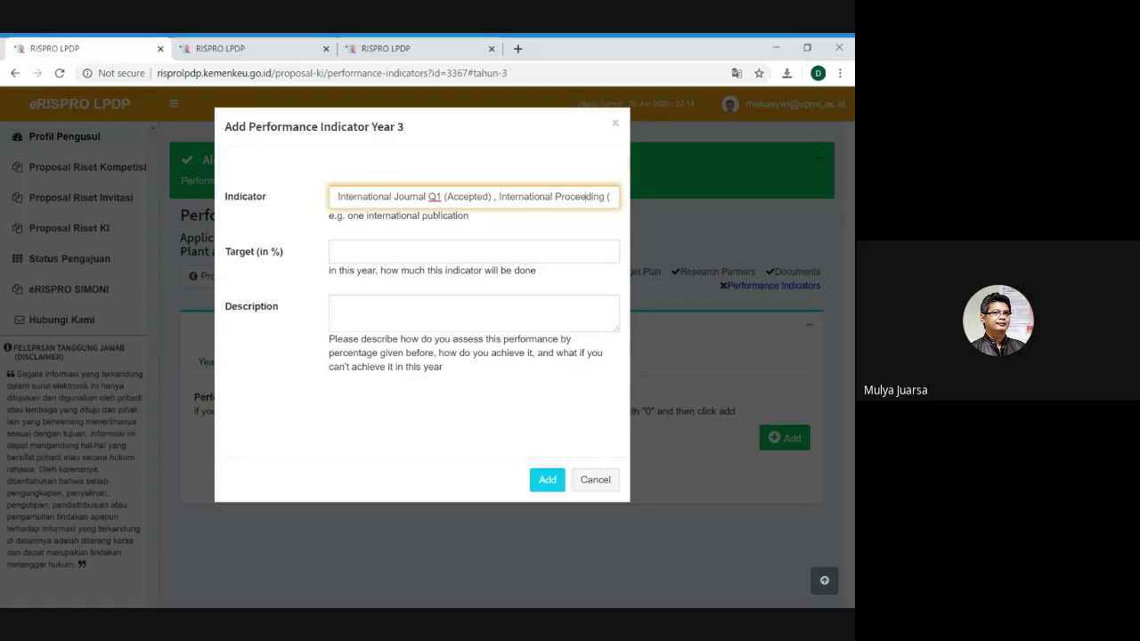
text(Publish))
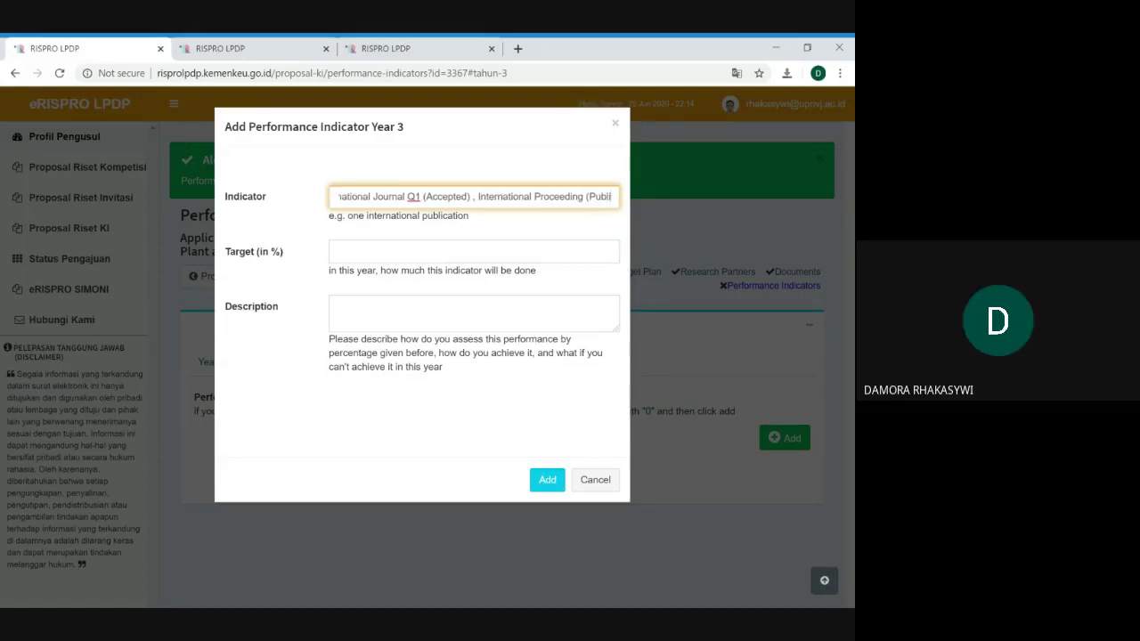
- Replace the bullet before "Submitted Patent" with a comma in the Year 3 indicator text
key(Right)
key(Right)
key(Right)
key(Right)
key(Right)
key(Right)
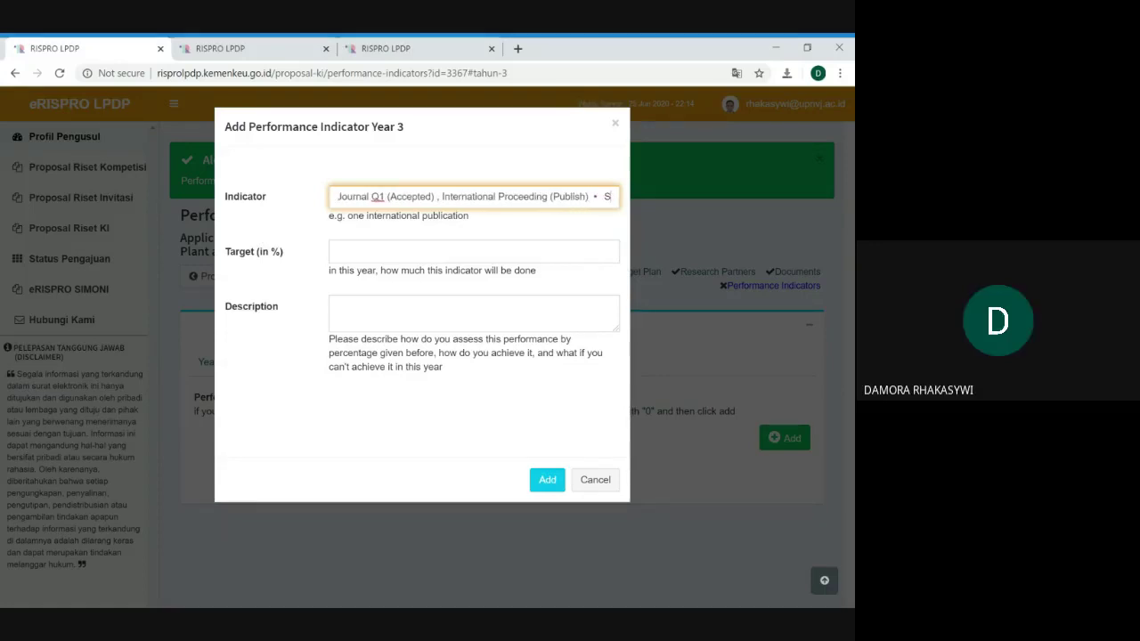
key(BackSpace)
key(BackSpace)
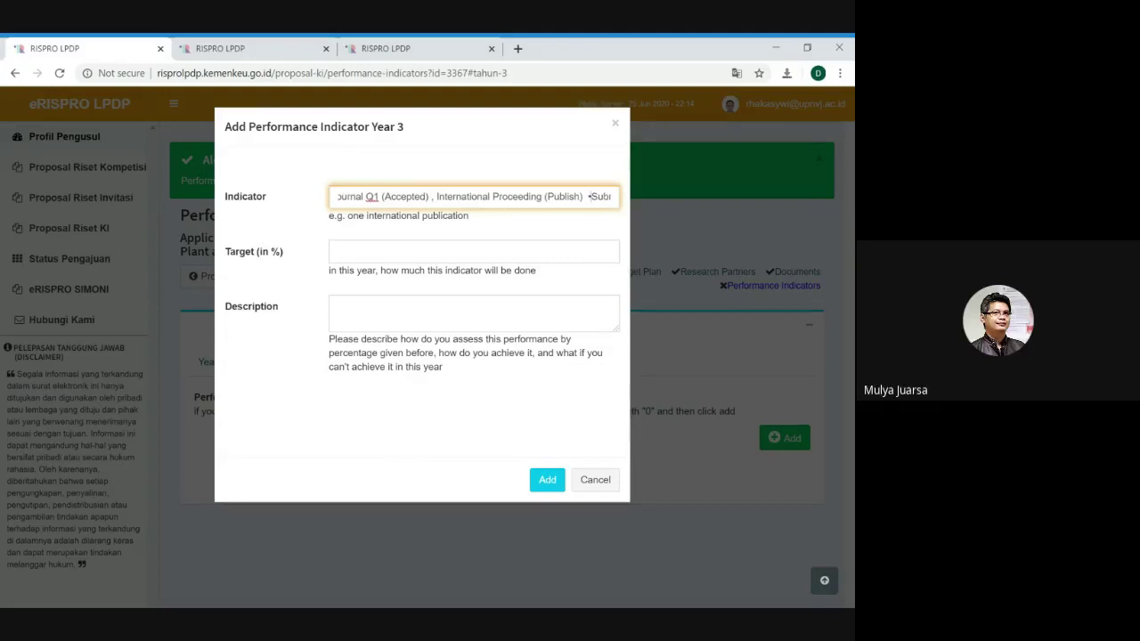
key(BackSpace)
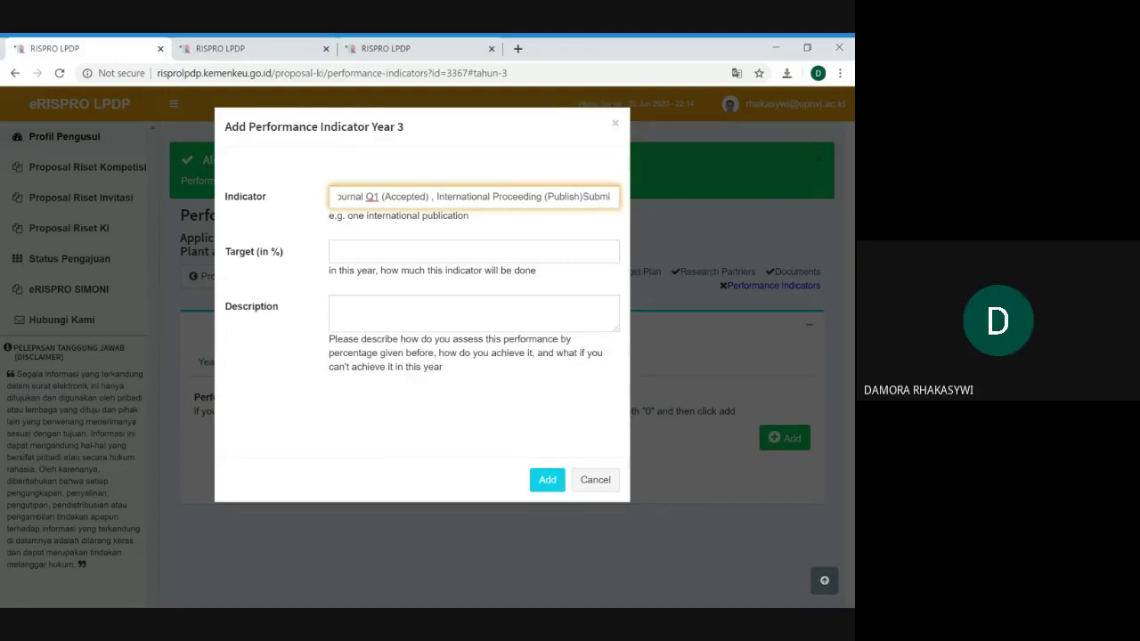
text(,)
key(Right)
key(Right)
key(Right)
key(Right)
key(Right)
key(Right)
key(Right)
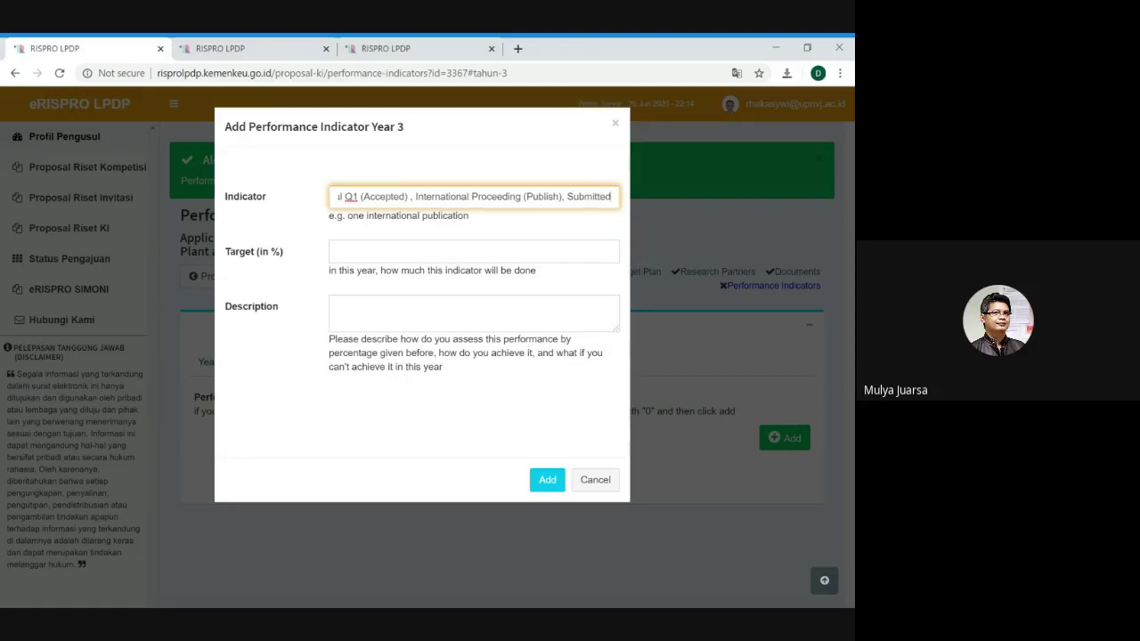
- Replace the bullet before "Thermionic converter Prototype" with a comma in the Year 3 indicator text
key(Right)
key(Right)
key(Right)
key(Right)
key(Right)
key(Right)
key(Right)
key(Right)
key(Right)
key(Right)
key(Right)
key(Right)
key(Right)
key(Right)
key(Right)
key(Right)
key(Right)
key(Right)
key(Right)
key(Right)
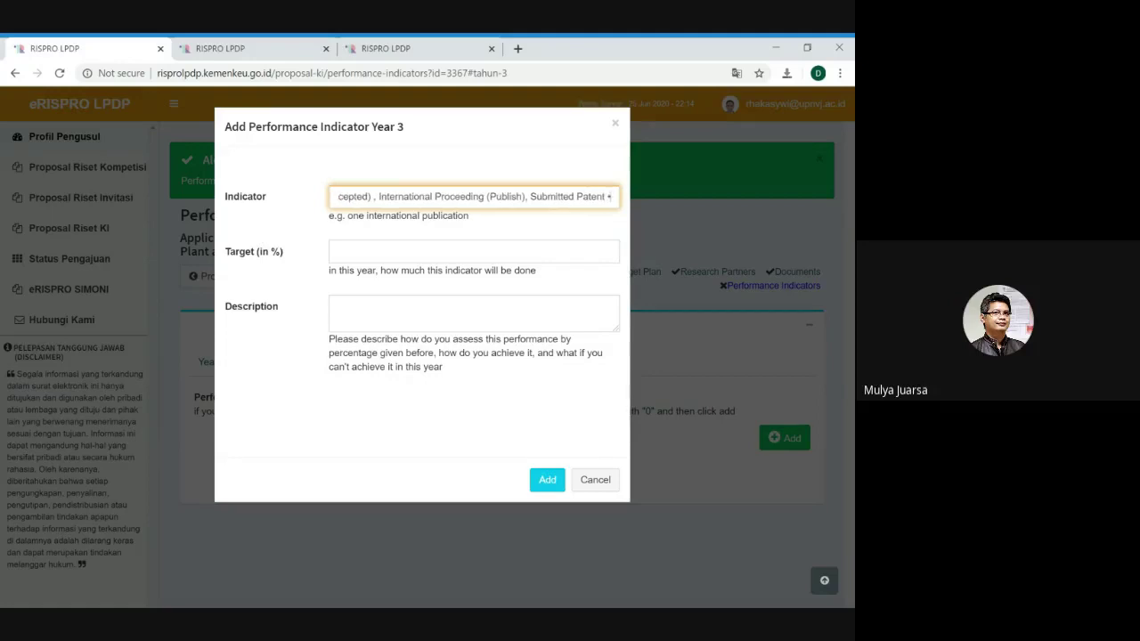
key(Right)
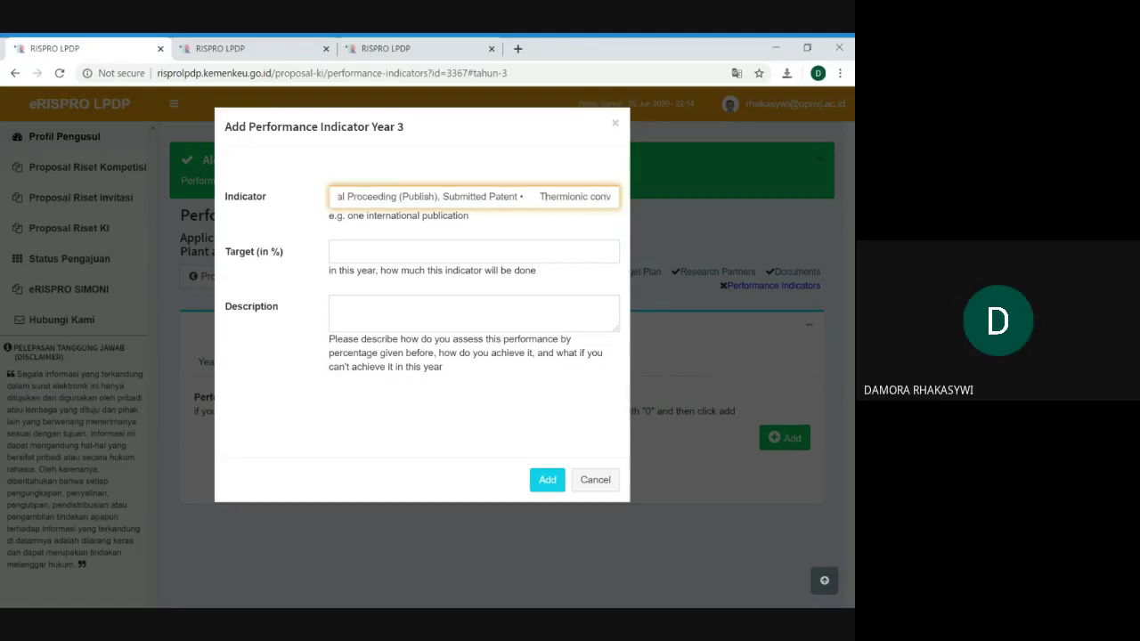
key(BackSpace)
key(BackSpace)
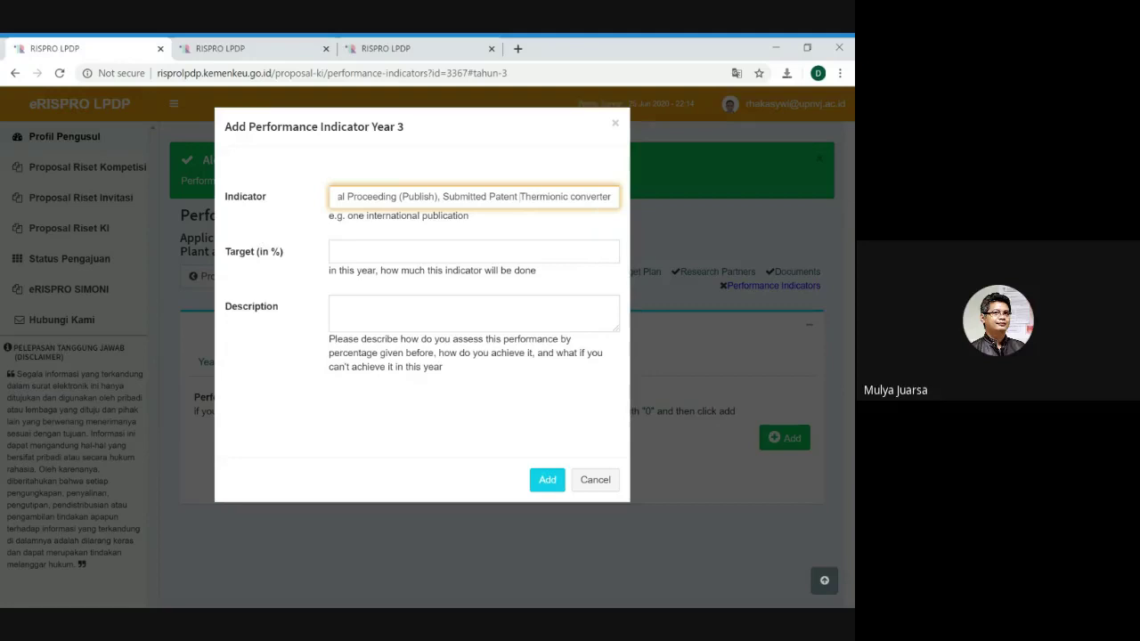
text(,)
key(Right)
key(Right)
key(Right)
key(Right)
key(Right)
key(Right)
key(Right)
key(Right)
key(Right)
key(Right)
key(Right)
key(Right)
key(Right)
key(Right)
key(Right)
key(Right)
key(Right)
key(Right)
key(Right)
key(Right)
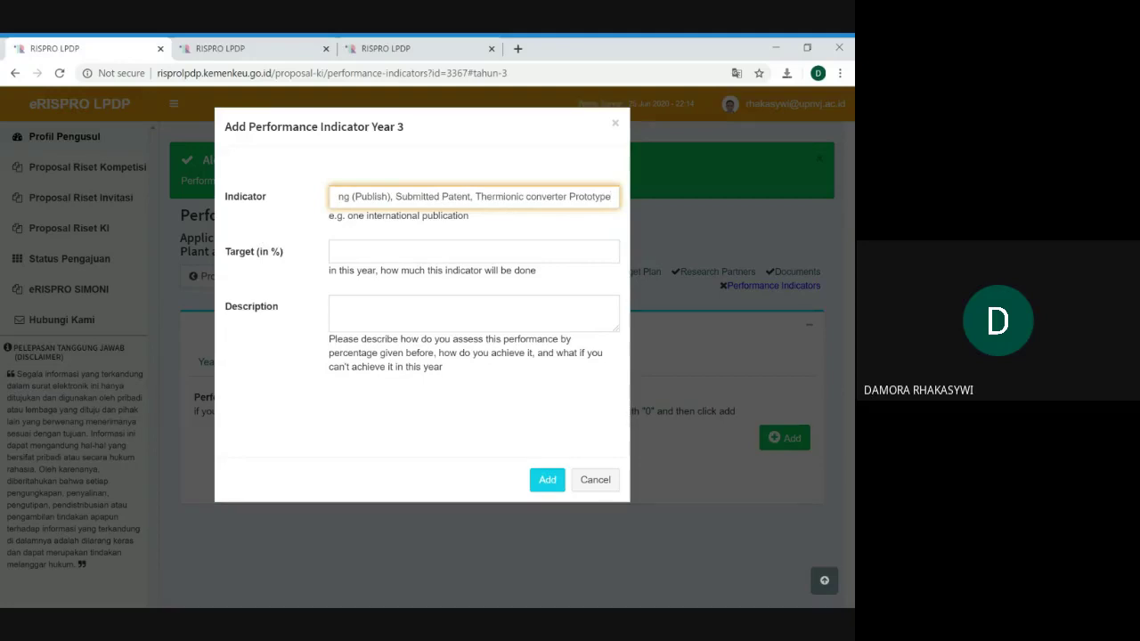
- Set the Year 3 indicator's target to 100 percent
click(470, 253)
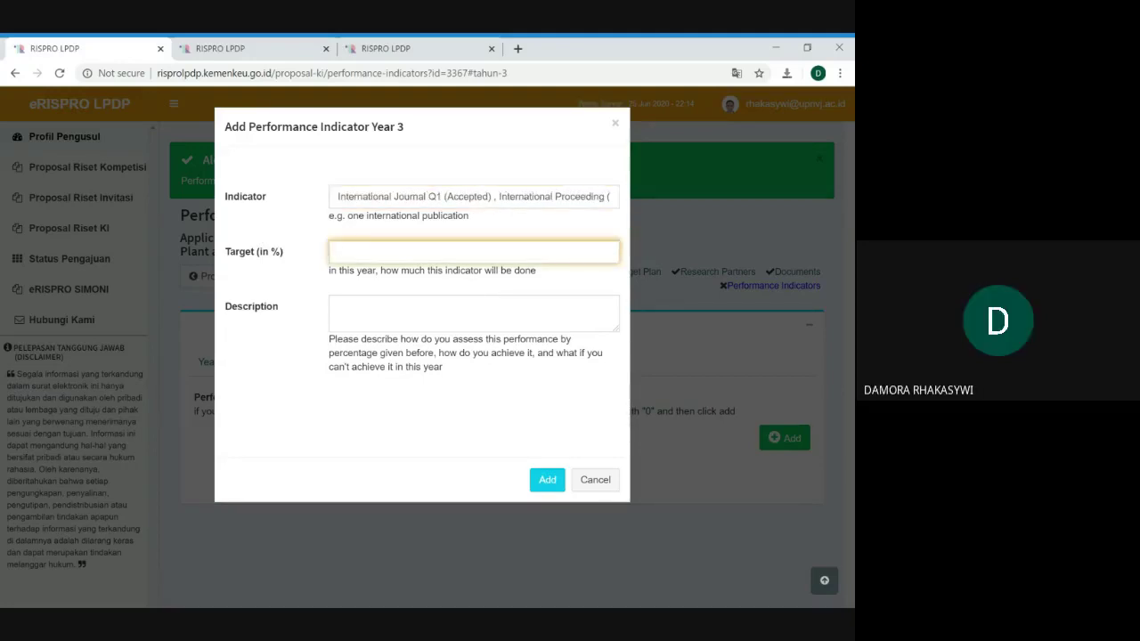
click(286, 282)
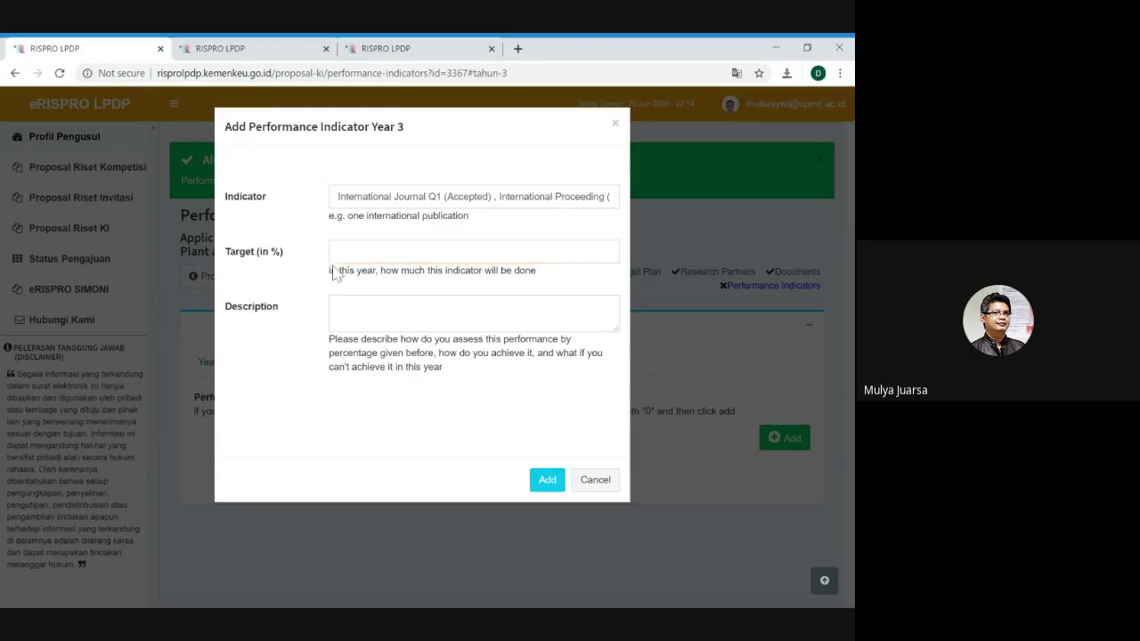
click(339, 252)
key(Down)
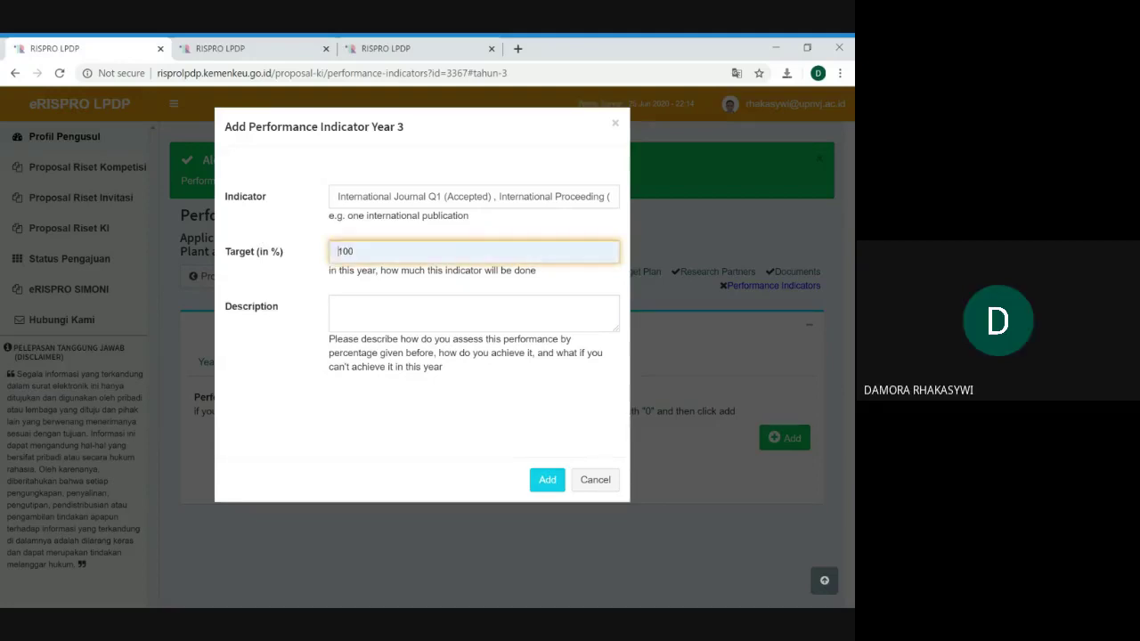
key(Escape)
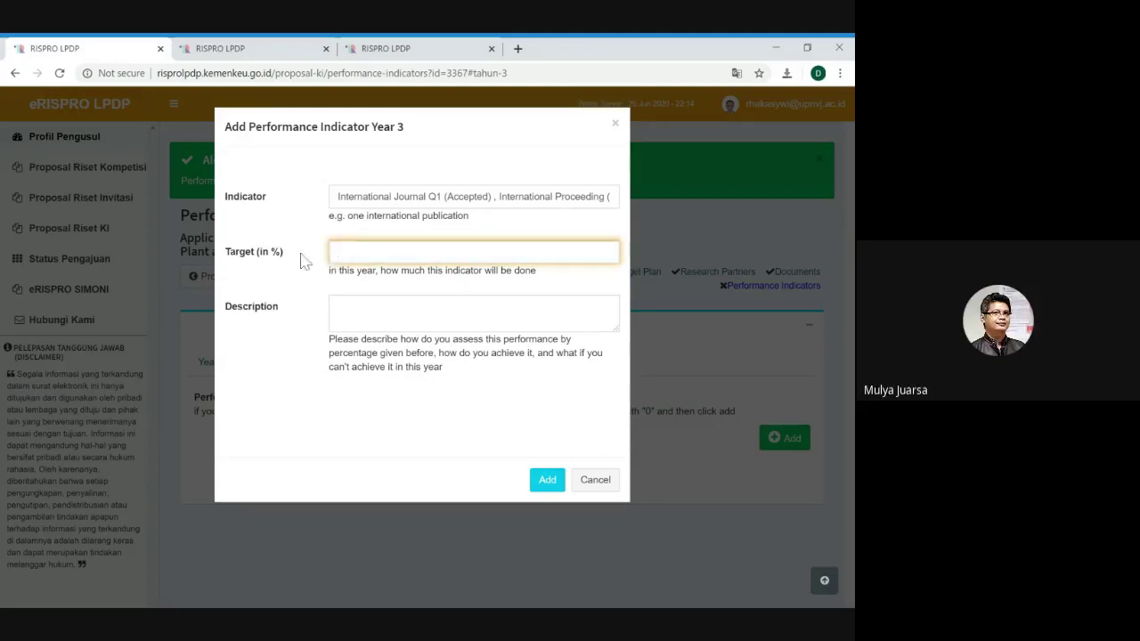
key(Down)
click(368, 292)
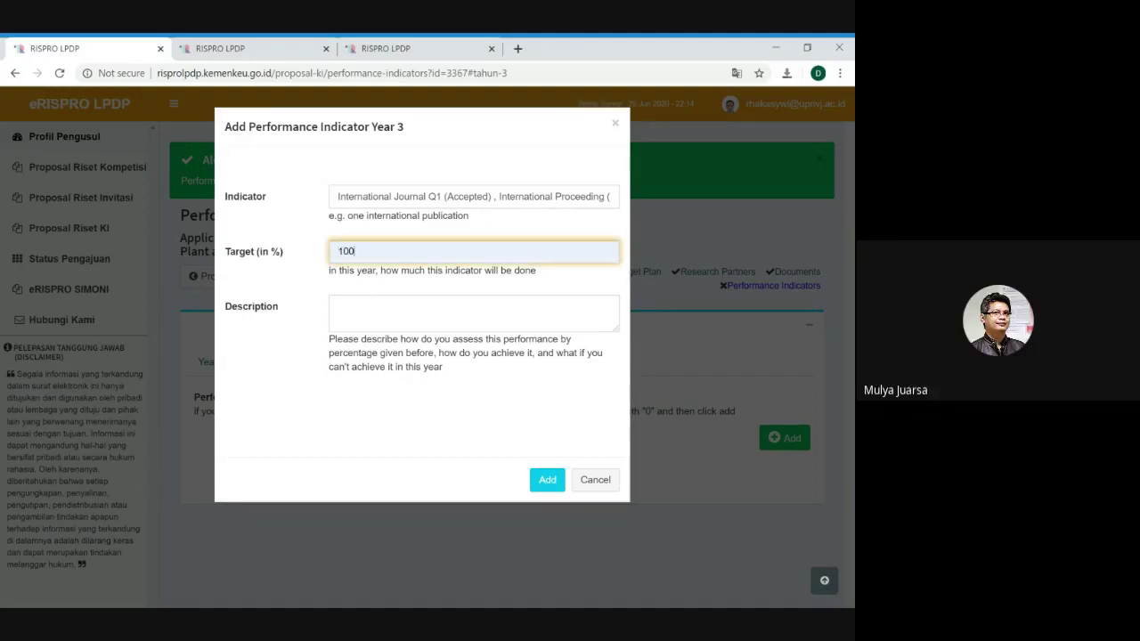
click(339, 307)
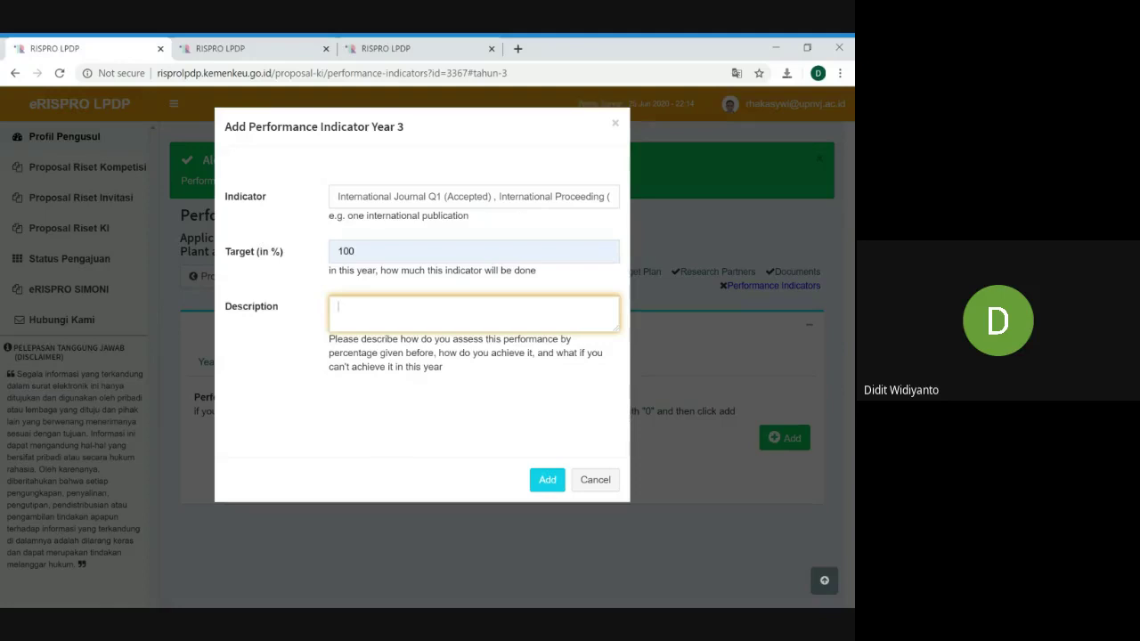
key(alt+Tab)
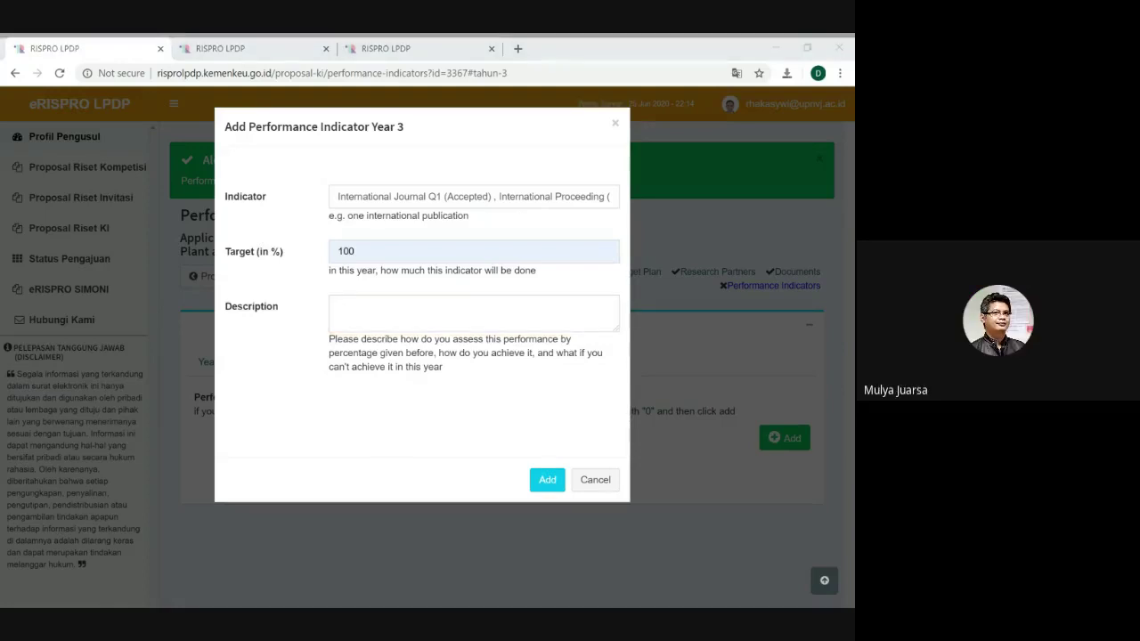
key(alt+Tab)
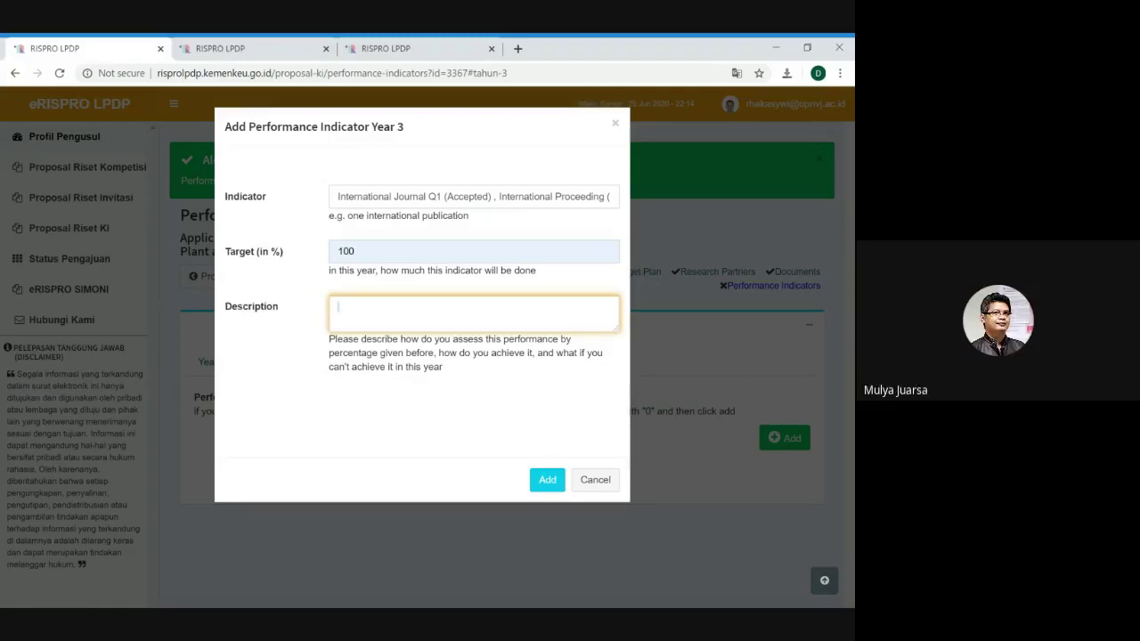
key(alt+Tab)
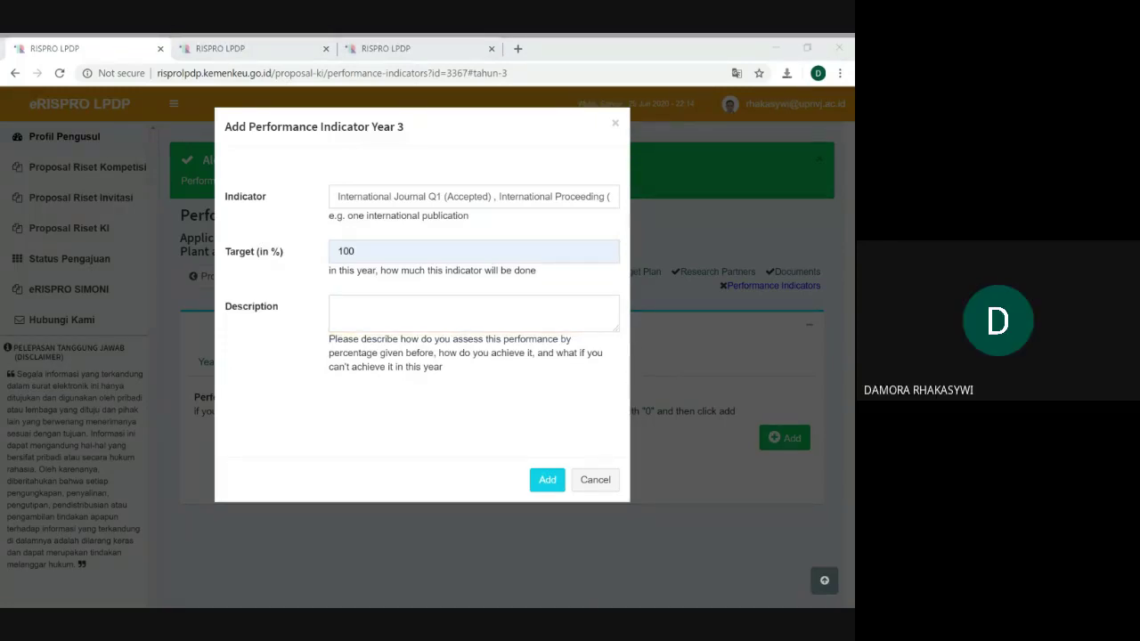
key(alt+Tab)
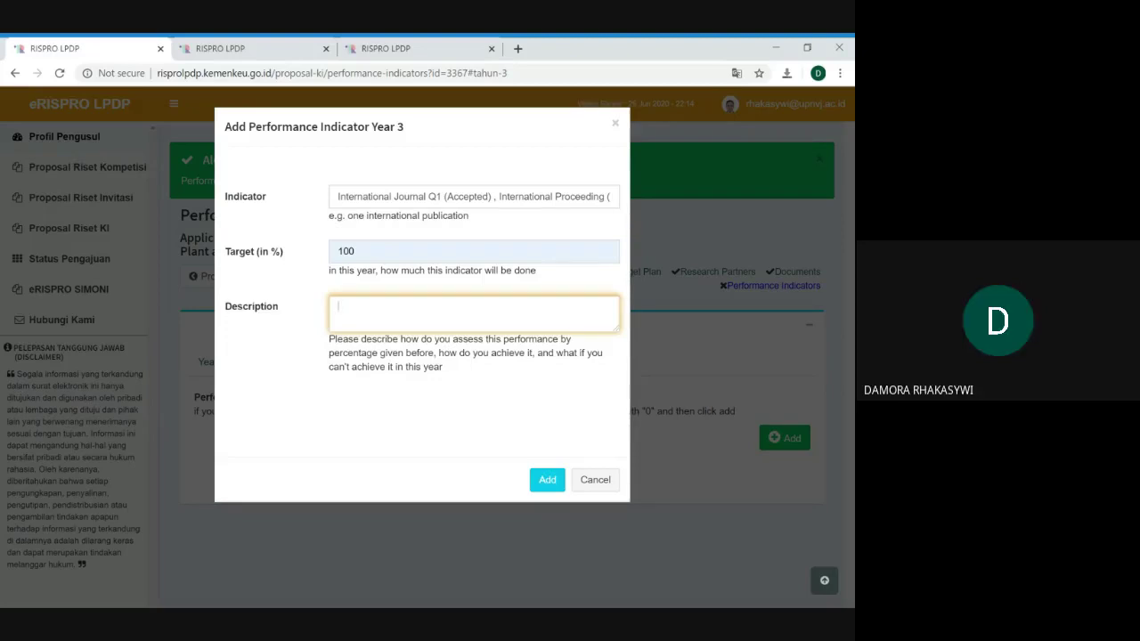
key(alt+Tab)
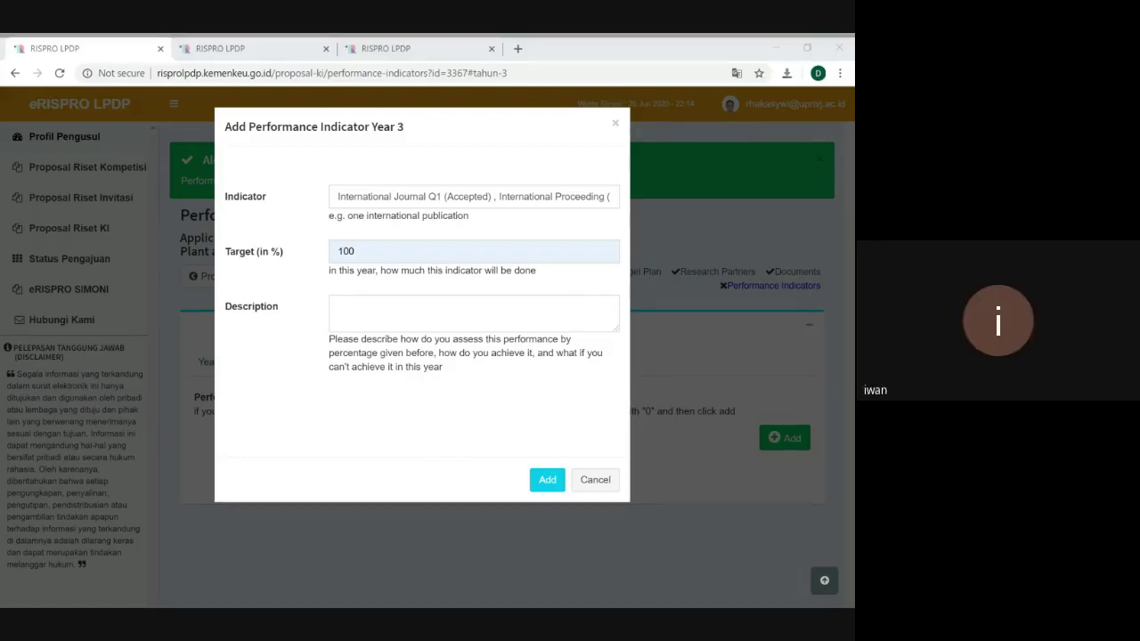
click(474, 313)
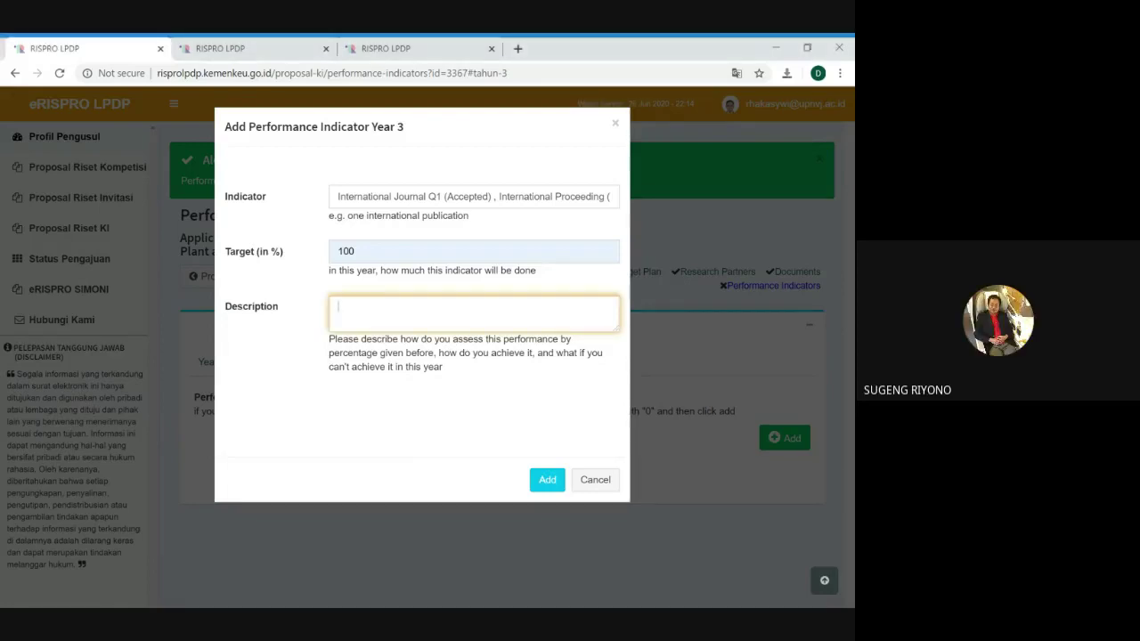
- Read through the full Year 3 indicator text, from its start to "Thermionic converter Prototype" and back
click(473, 196)
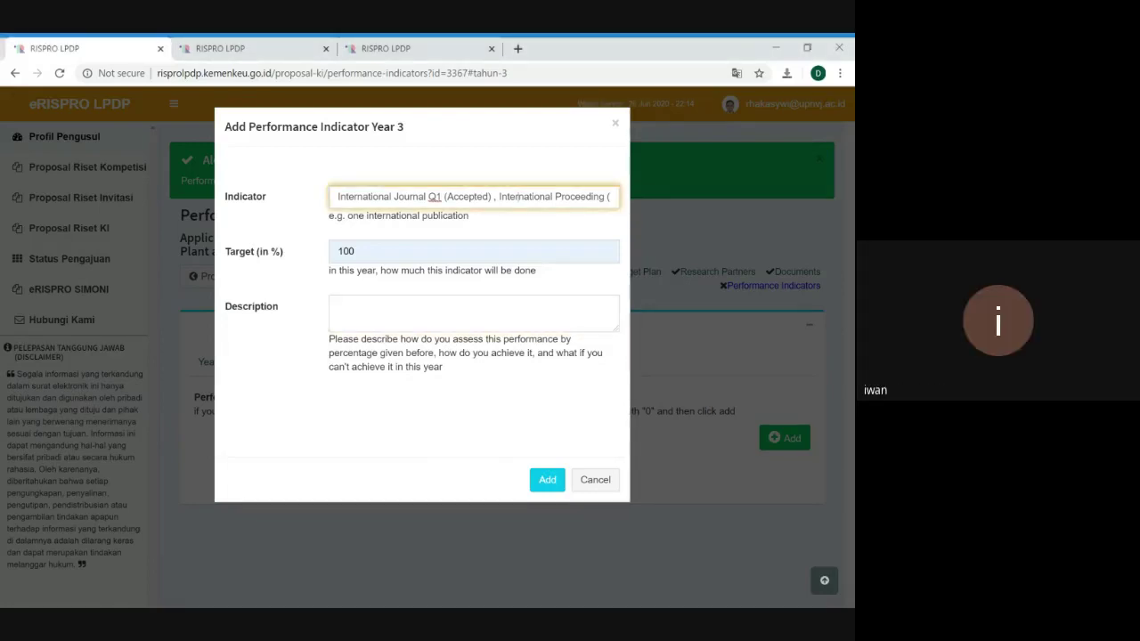
key(Right)
key(Right)
key(Right)
key(Right)
key(Right)
key(Right)
key(Right)
key(Right)
key(Right)
key(Right)
key(Right)
key(Right)
key(Right)
key(Right)
key(Right)
key(Right)
key(Right)
key(Right)
key(Right)
key(Right)
key(Right)
key(Right)
key(Right)
key(Right)
key(Right)
key(Right)
key(Right)
key(Right)
key(Right)
key(Right)
key(Right)
key(Right)
key(Right)
key(Right)
key(Right)
key(Right)
key(Right)
key(Right)
key(Right)
key(Right)
key(Right)
key(Right)
key(Right)
key(Right)
key(Right)
key(Right)
key(Right)
key(Right)
key(Right)
key(Right)
key(Right)
key(Right)
key(Right)
key(Right)
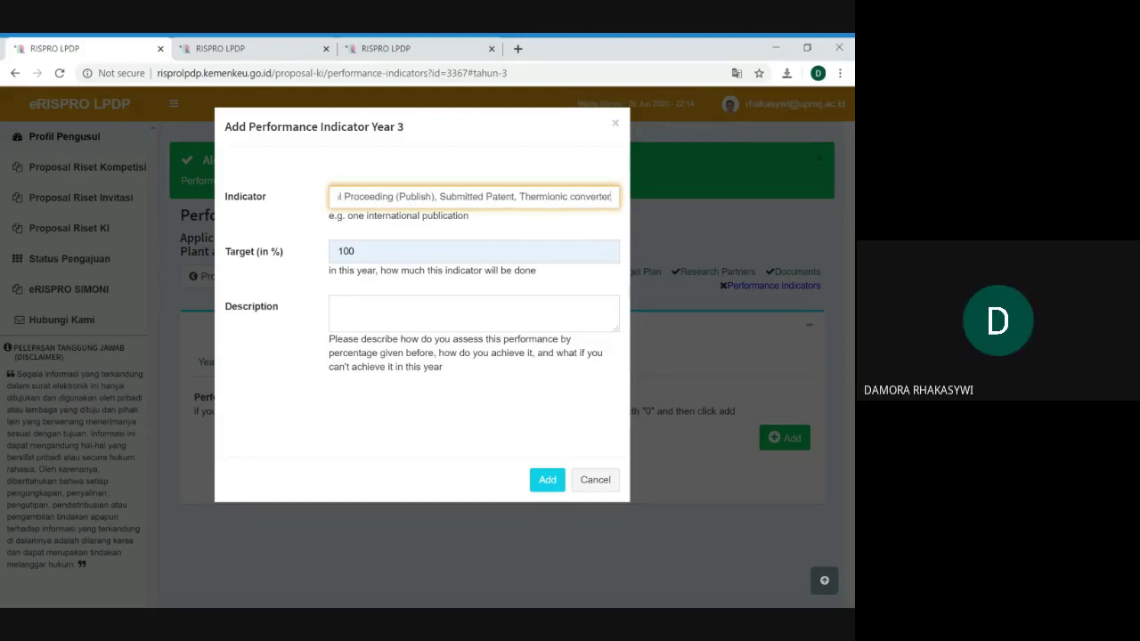
key(Right)
key(Right)
key(Right)
key(Right)
key(Right)
key(Right)
key(Right)
key(Right)
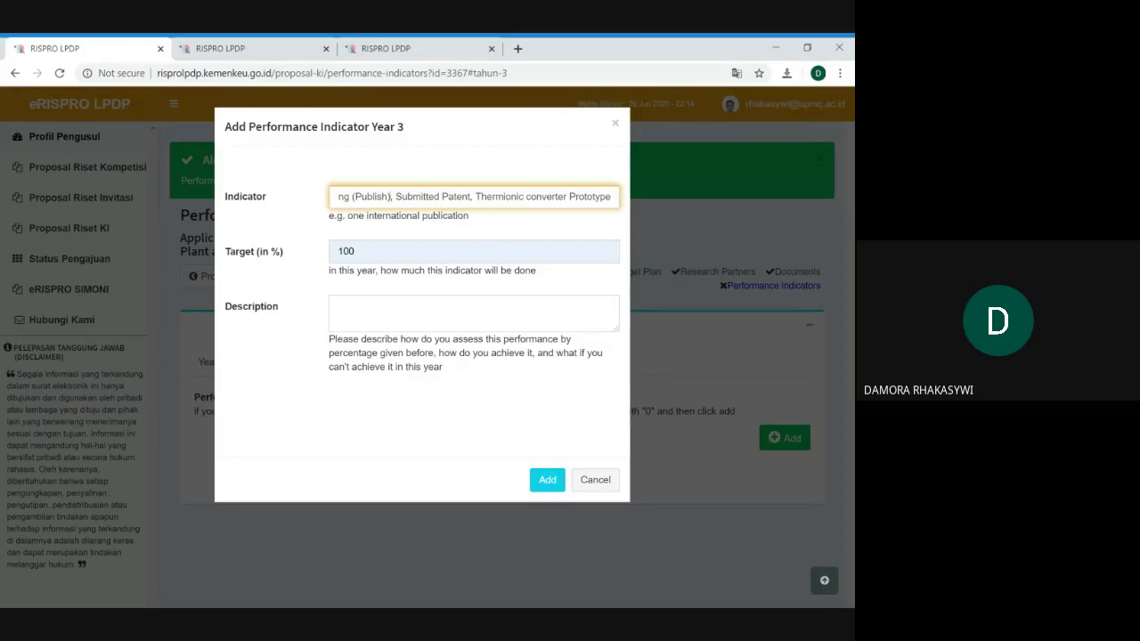
key(Left)
key(Left)
key(Left)
key(Left)
key(Left)
key(Left)
key(Left)
key(Left)
key(Left)
key(Left)
key(Left)
key(Left)
key(Left)
key(Left)
key(Left)
key(Left)
key(Left)
key(Left)
key(Left)
key(Left)
key(Left)
key(Left)
key(Left)
key(Left)
key(Left)
key(Left)
key(Left)
key(Left)
key(Left)
key(Left)
key(Left)
key(Left)
key(Left)
key(Left)
key(Left)
key(Left)
key(Left)
key(Left)
key(Left)
key(Left)
key(Left)
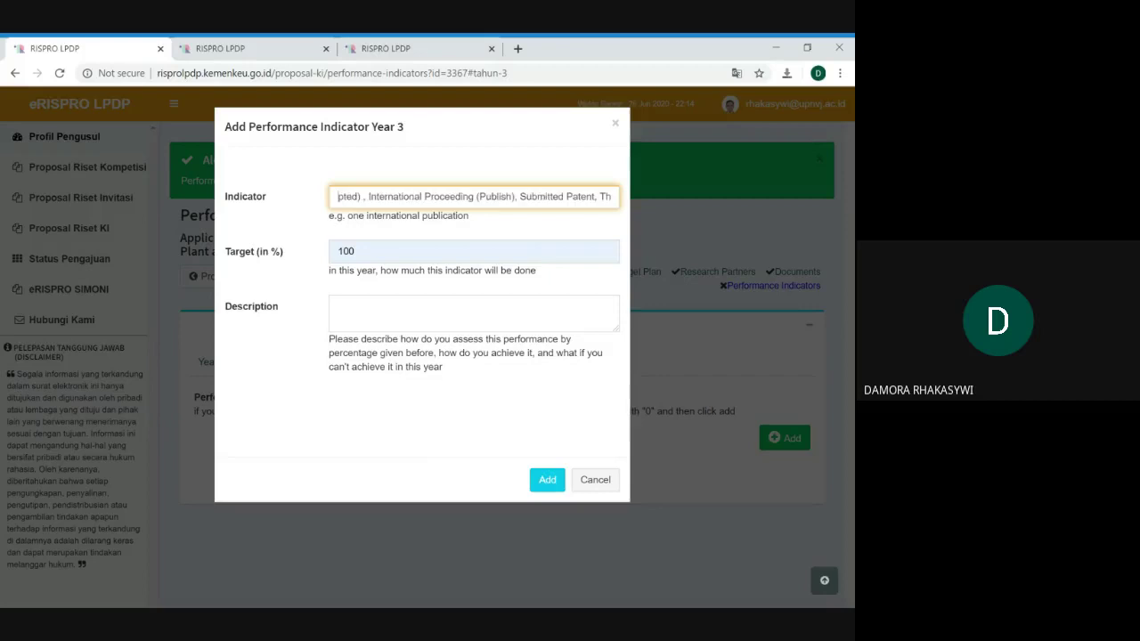
key(Left)
key(Left)
key(Left)
key(Left)
key(Left)
key(Left)
key(Left)
key(Left)
key(Left)
key(Left)
key(Left)
key(Left)
key(Left)
key(Left)
key(Left)
key(Left)
key(Left)
key(Left)
key(Left)
key(Left)
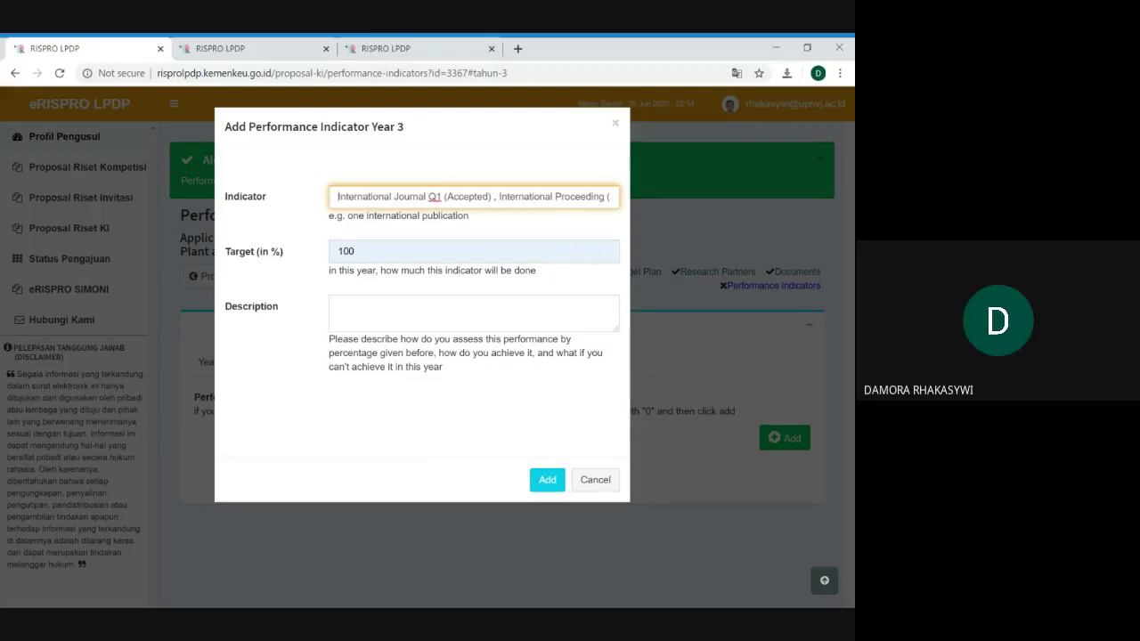
- Describe the Year 3 indicator as "System Integration, Implementation and Test" and add the indicator
click(474, 312)
key(alt+Tab)
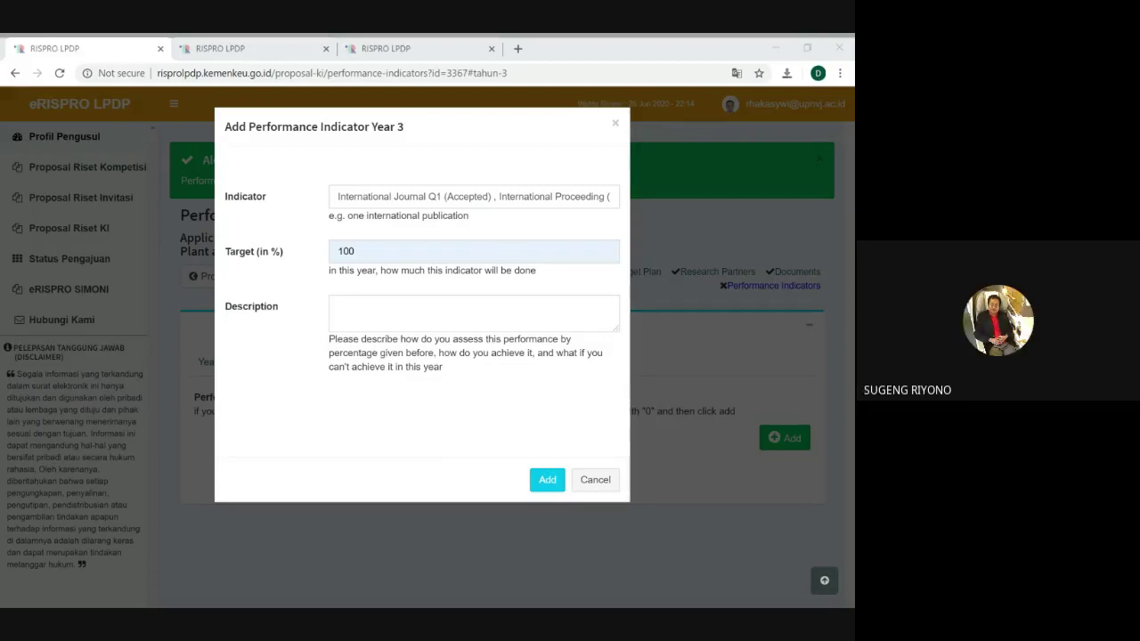
click(473, 312)
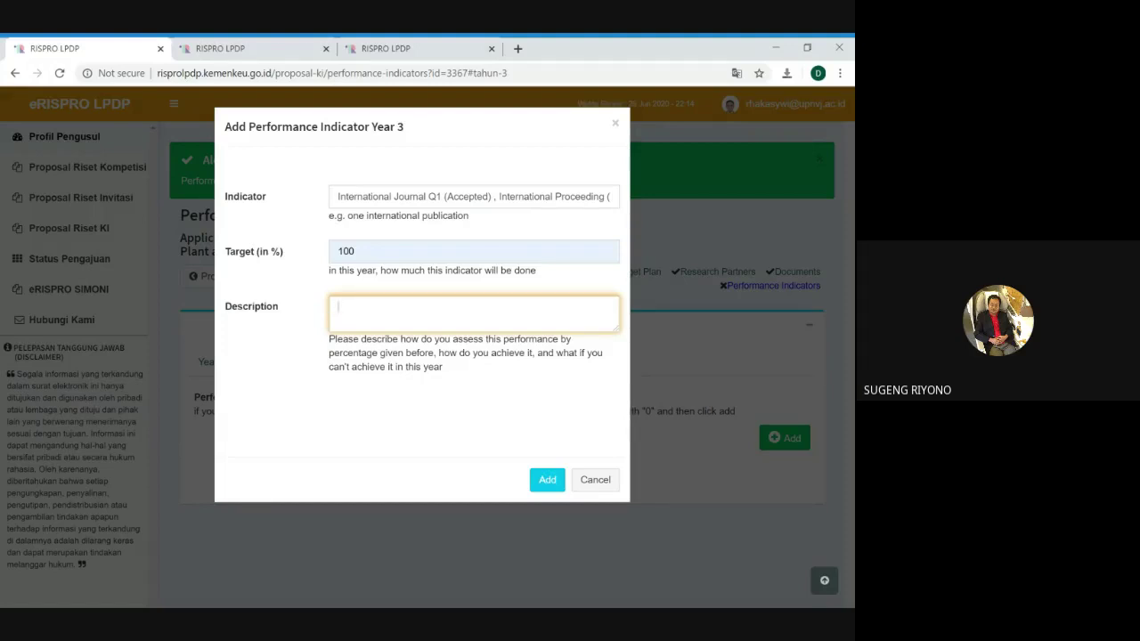
text(System Integration, Implementation and Test)
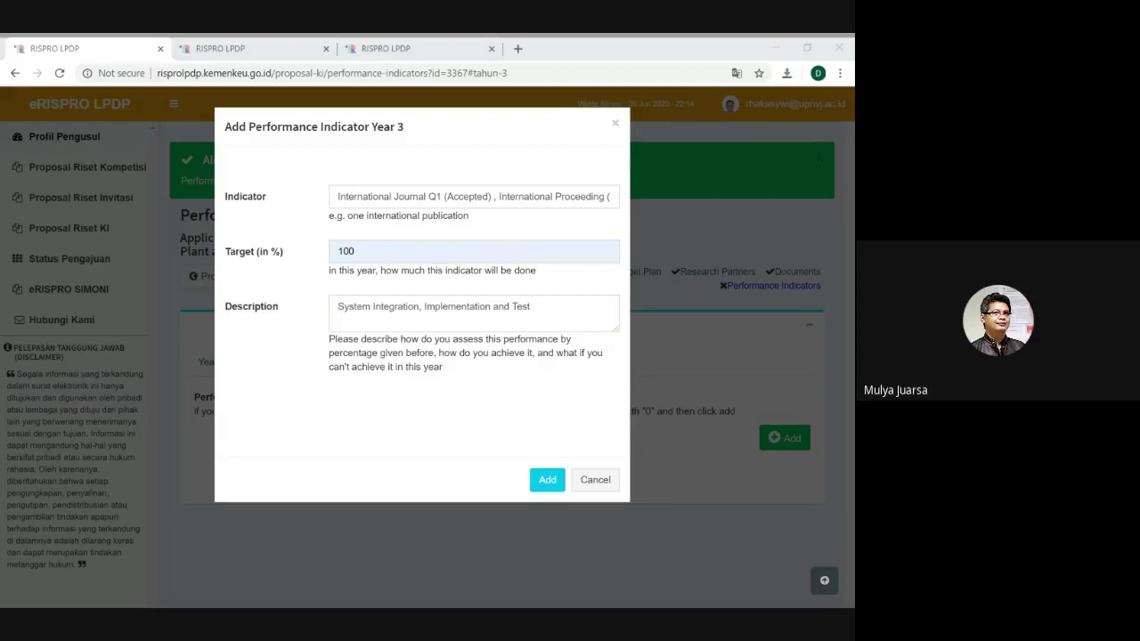
key(alt+Tab)
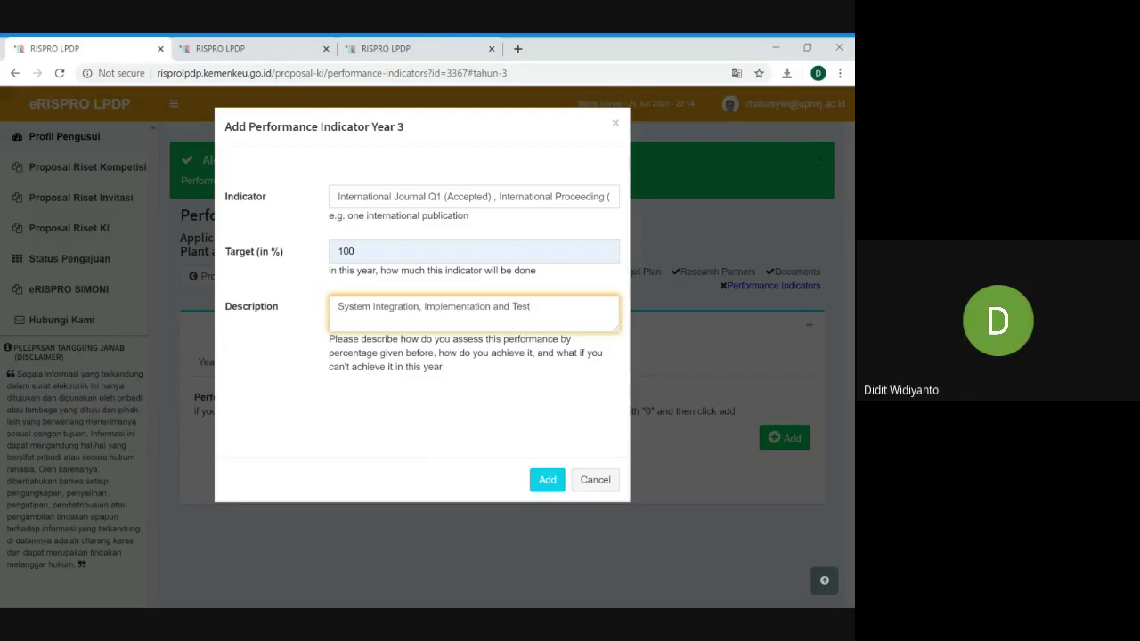
click(548, 480)
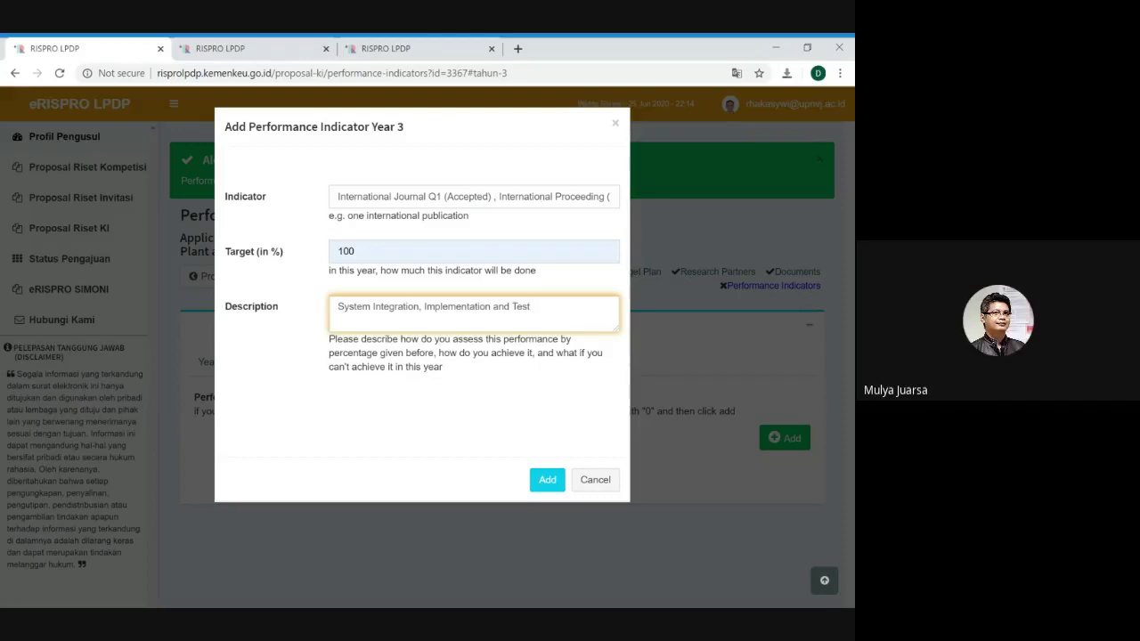
click(547, 481)
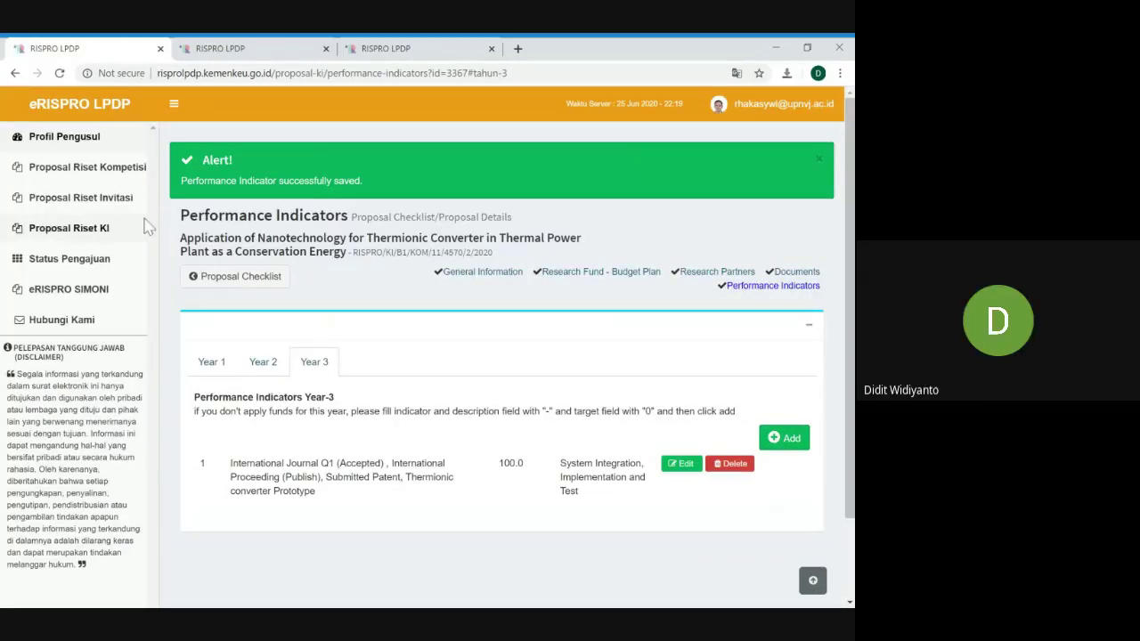
- Replace the Year 1 indicator's description with the prepared text beginning "An indication of success will be achieved if the data from the"
click(210, 362)
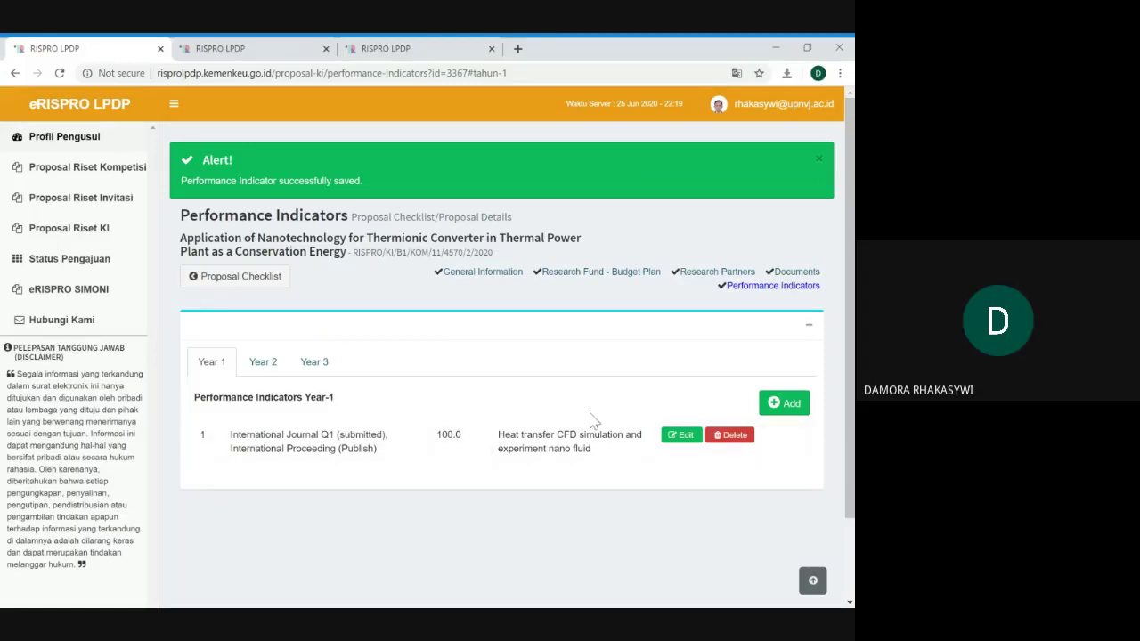
click(681, 434)
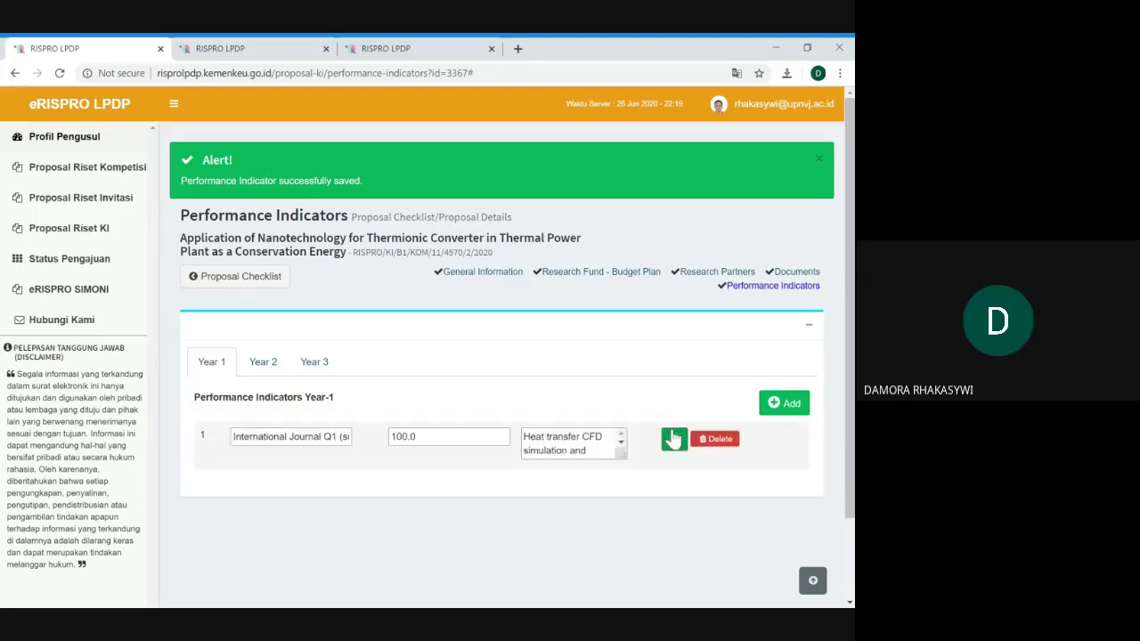
click(547, 438)
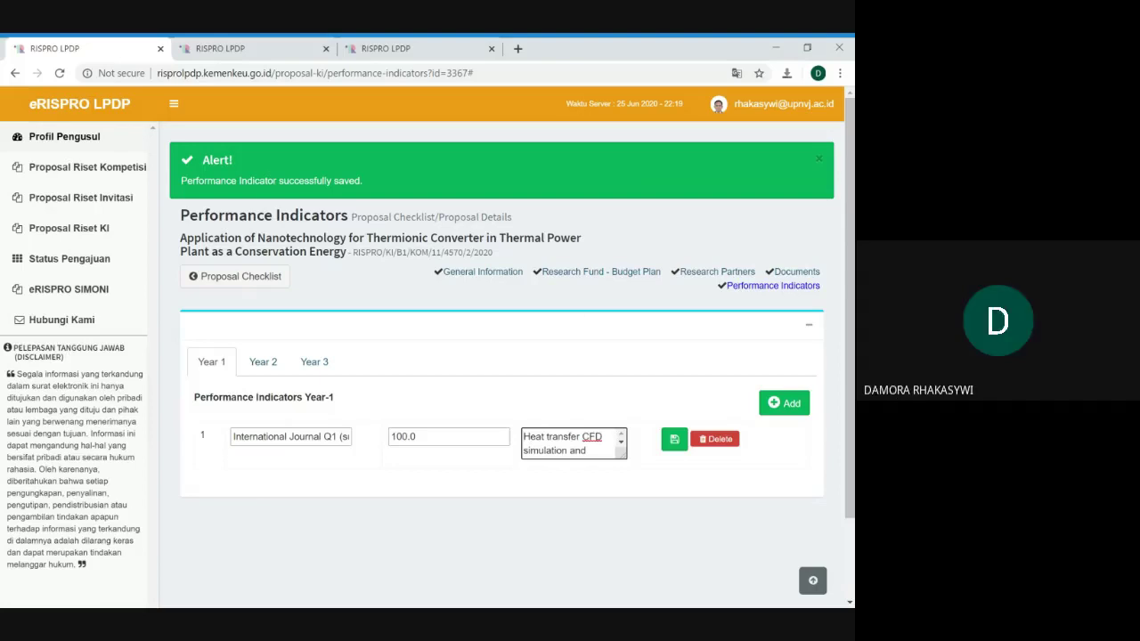
key(alt+Tab)
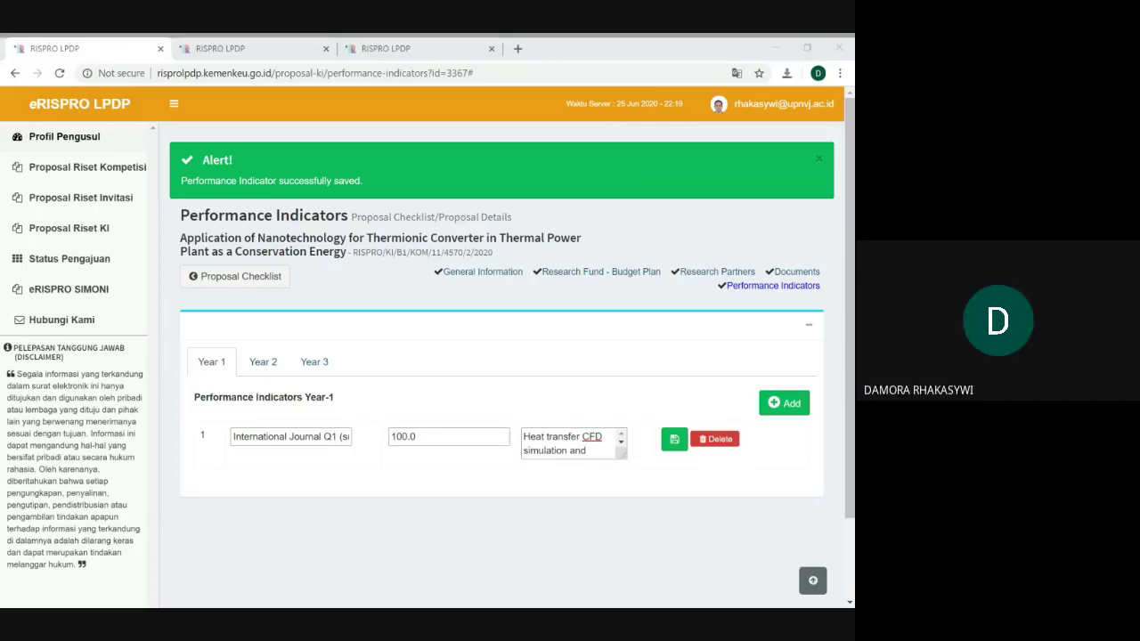
key(alt+Tab)
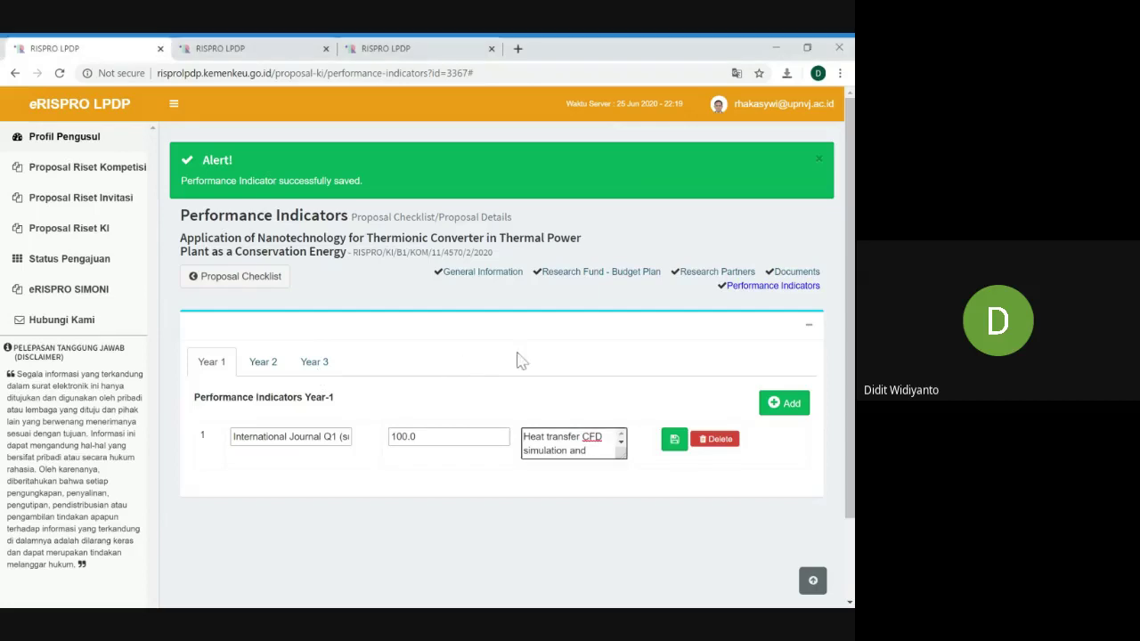
drag(562, 437, 568, 450)
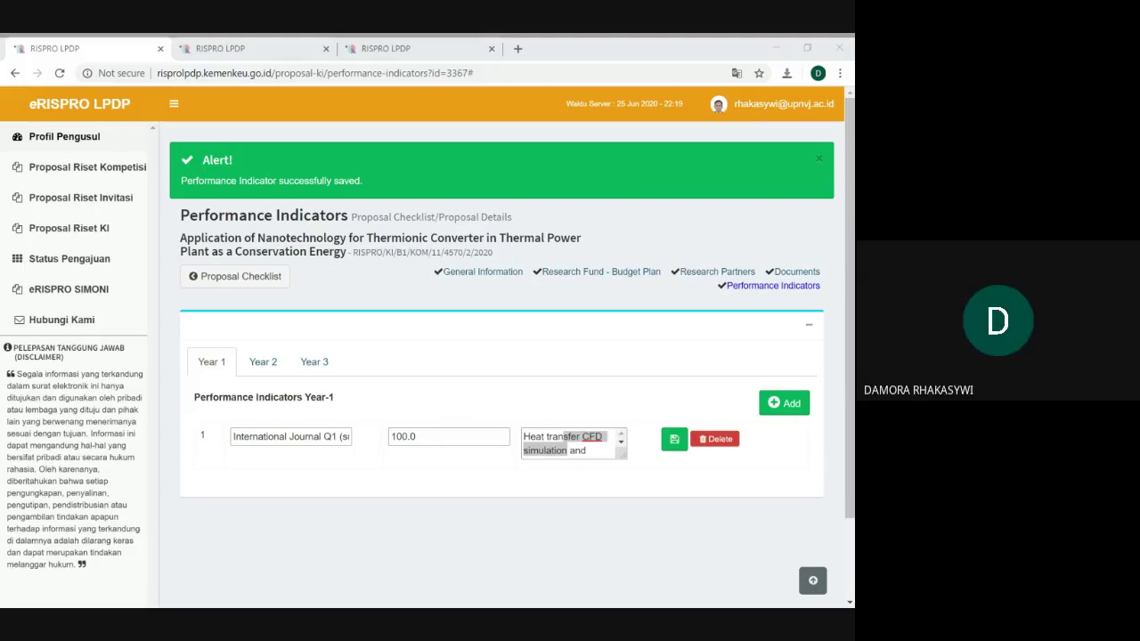
key(alt+Tab)
triple_click(583, 437)
key(ctrl+v)
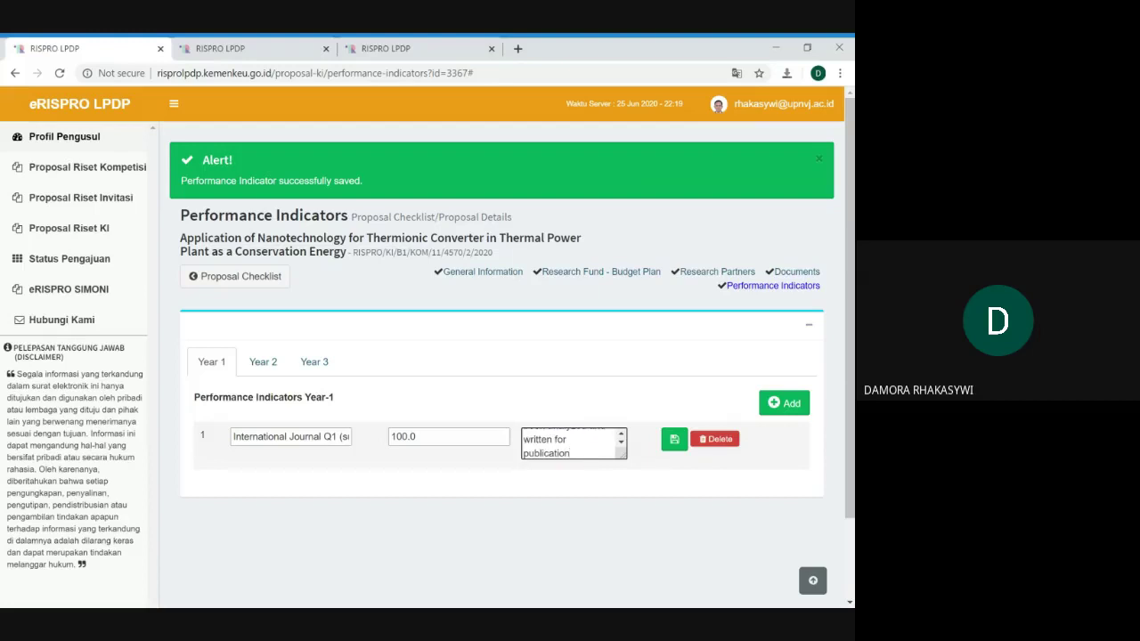
- Check the new Year 1 description through to "written for publication" and save the edited indicator
scroll(573, 443, up, 2)
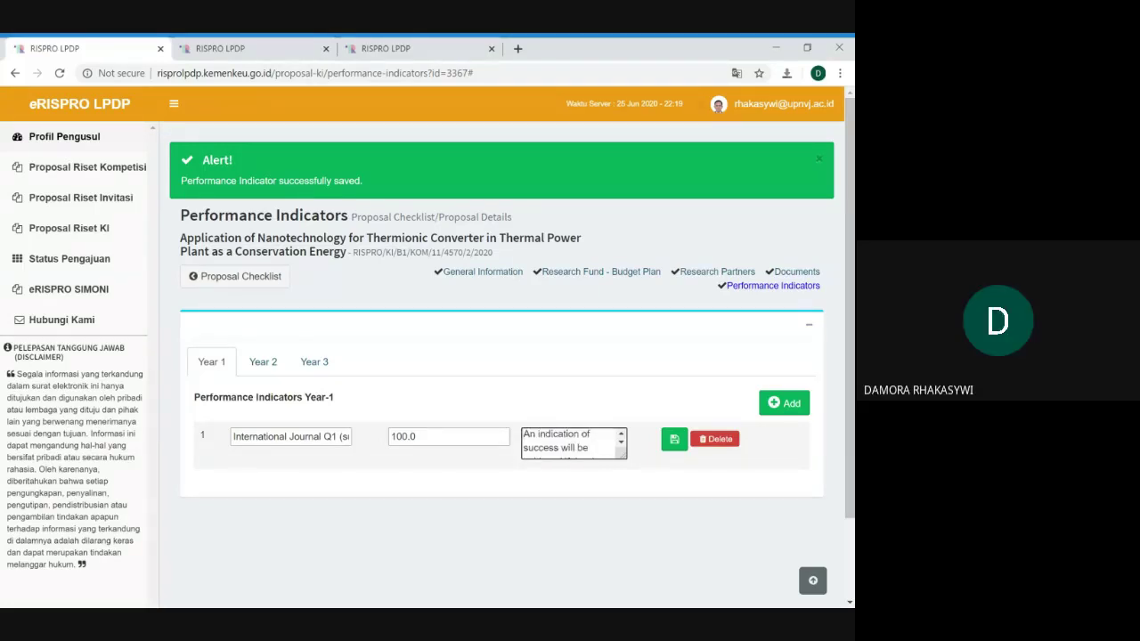
scroll(567, 440, down, 1)
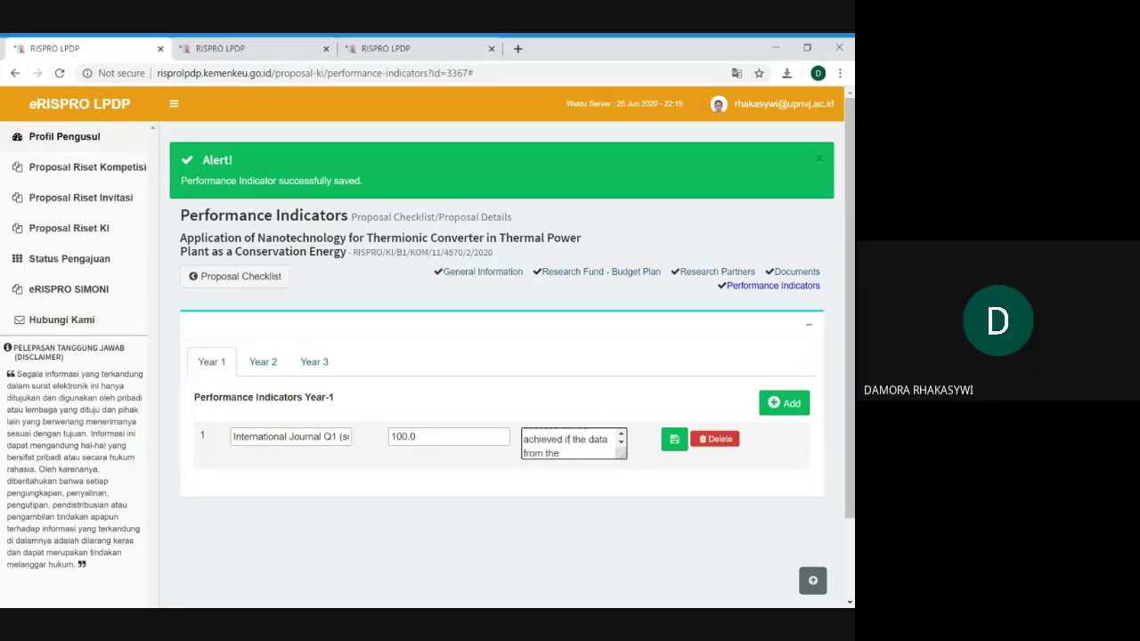
key(ctrl+Home)
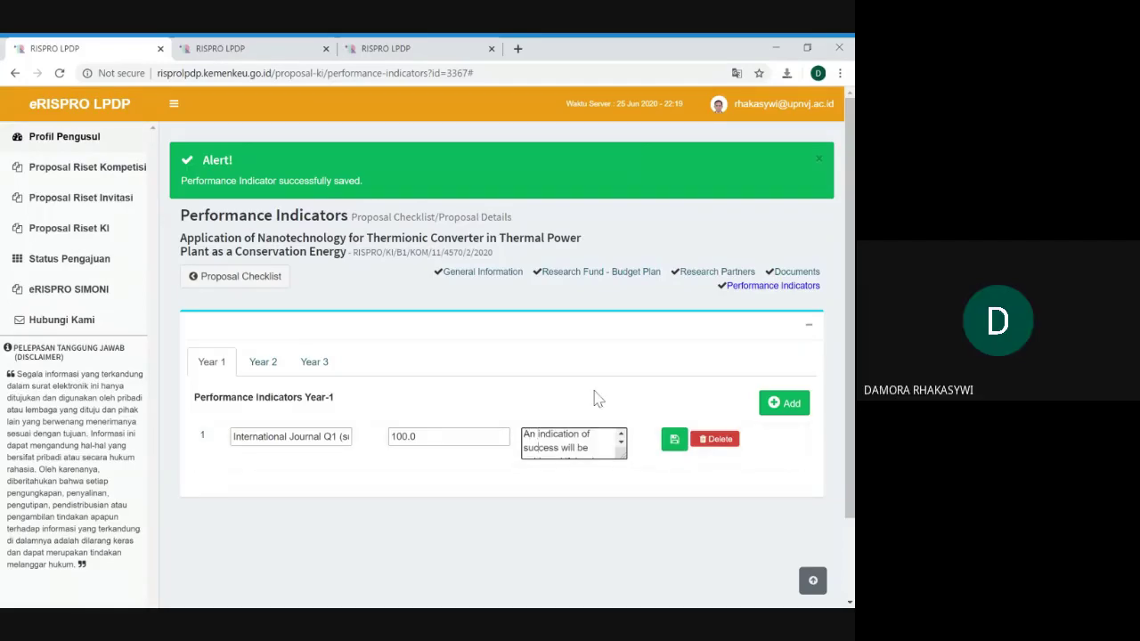
key(Down)
key(Down)
key(Down)
key(Down)
key(Down)
key(Down)
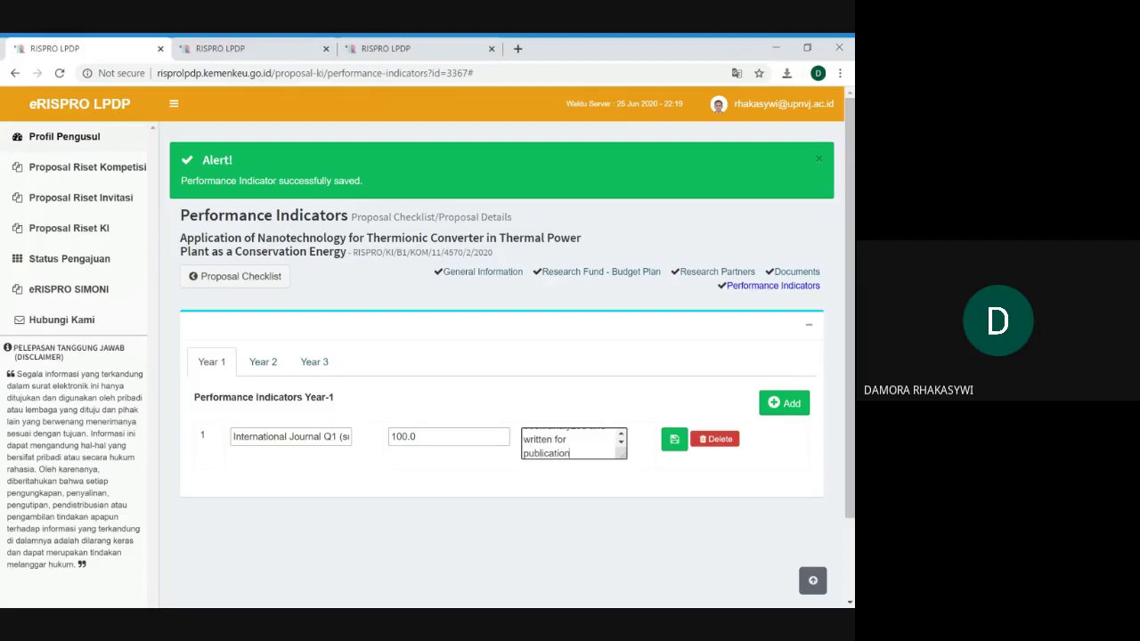
click(674, 440)
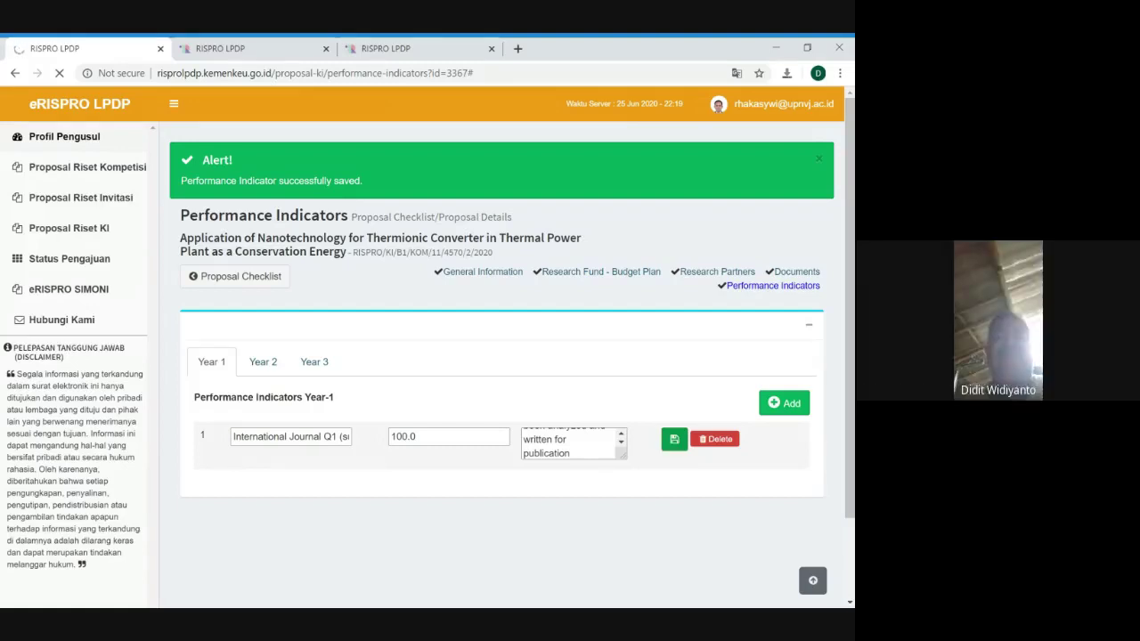
- Show the Year 2 performance indicators
click(266, 365)
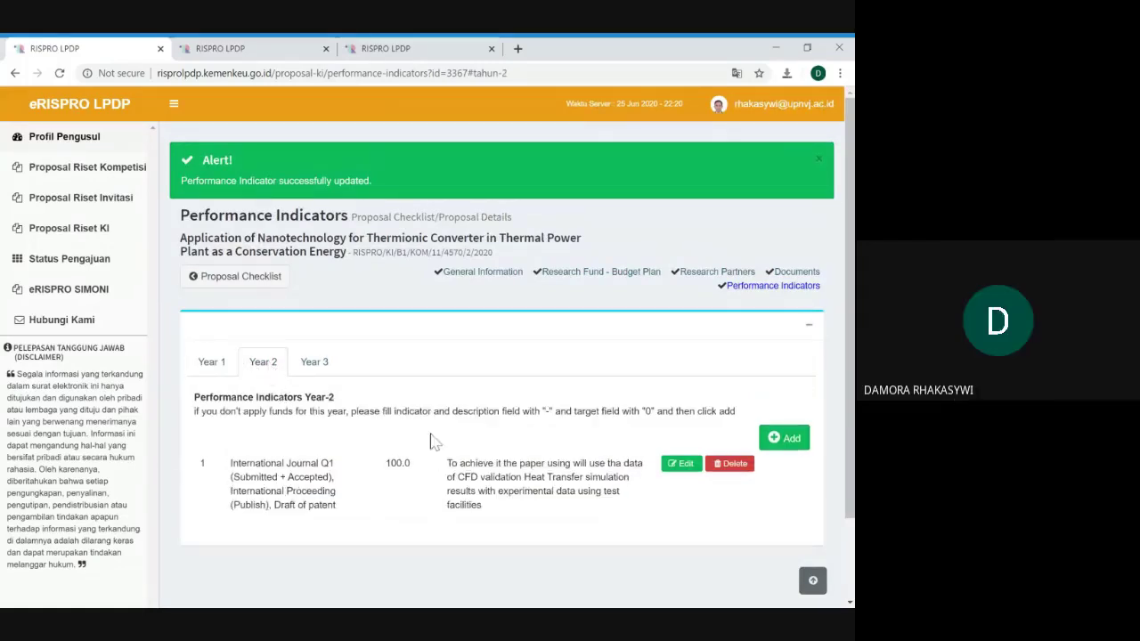